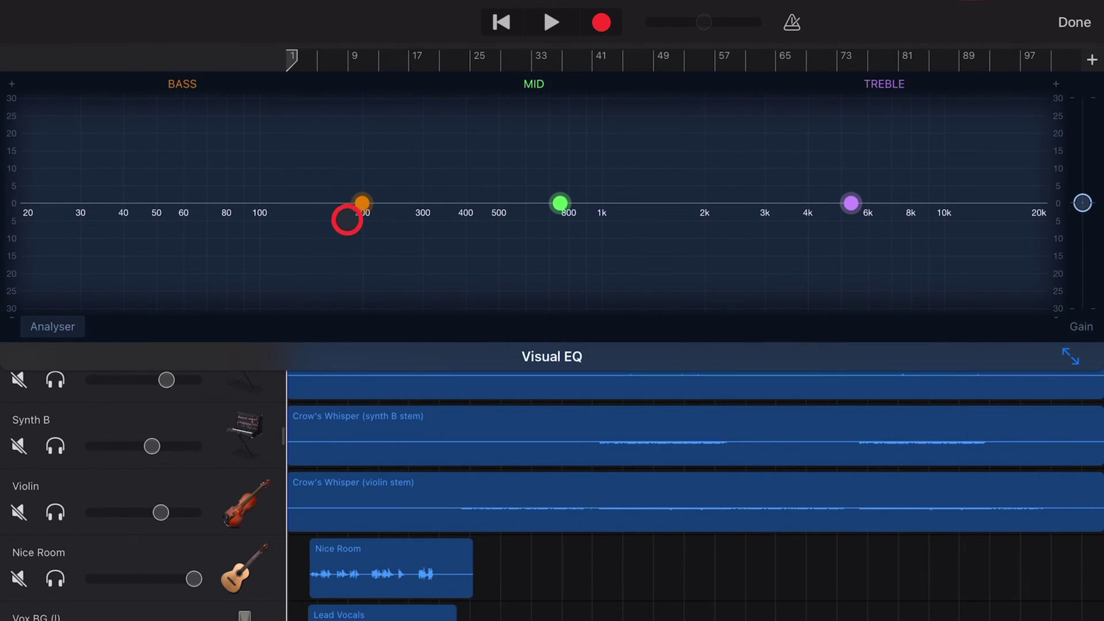
Cut the bass near 250 Hz, boost the mids near 1 kHz and raise the treble to about +17 dB
mouse_move(345, 204)
mouse_down()
mouse_move(326, 240)
mouse_move(295, 247)
mouse_up()
drag(561, 205, 610, 184)
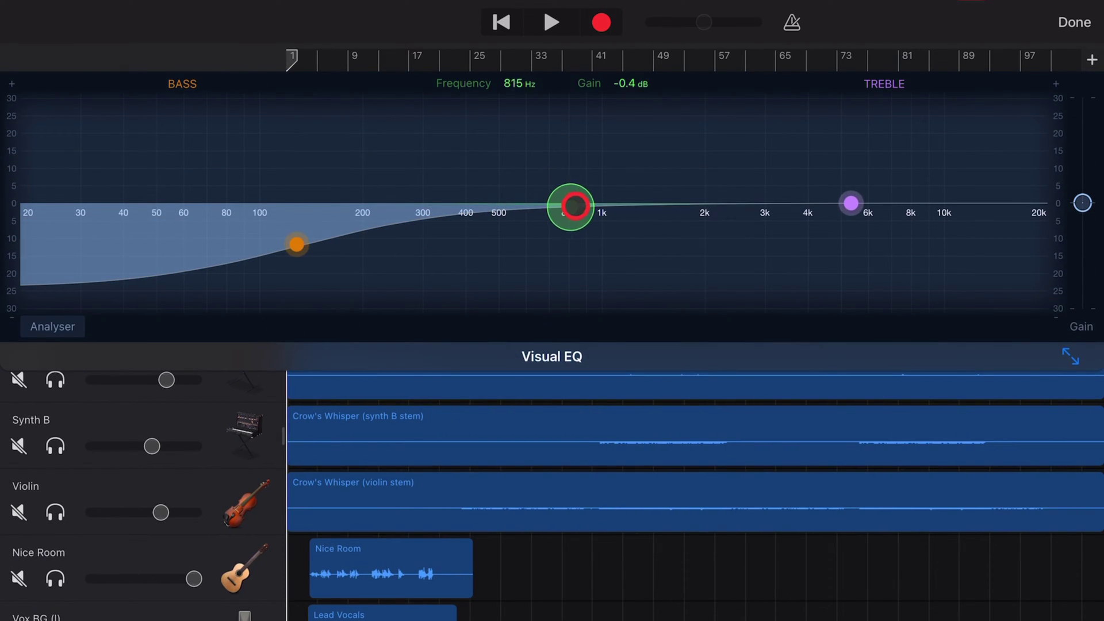
drag(847, 200, 848, 181)
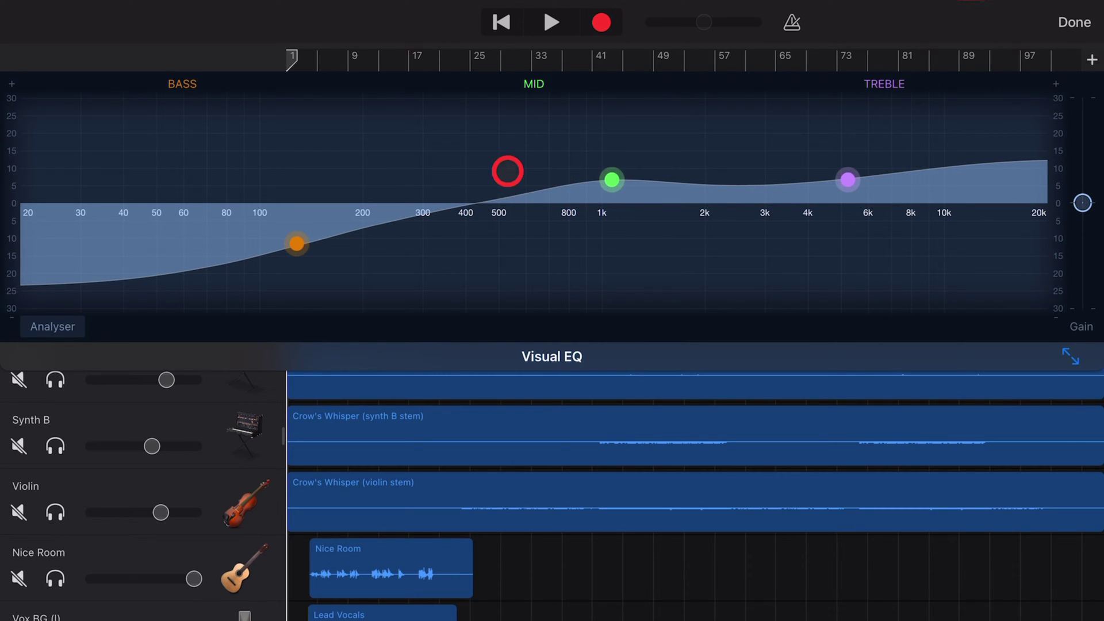
drag(295, 246, 393, 244)
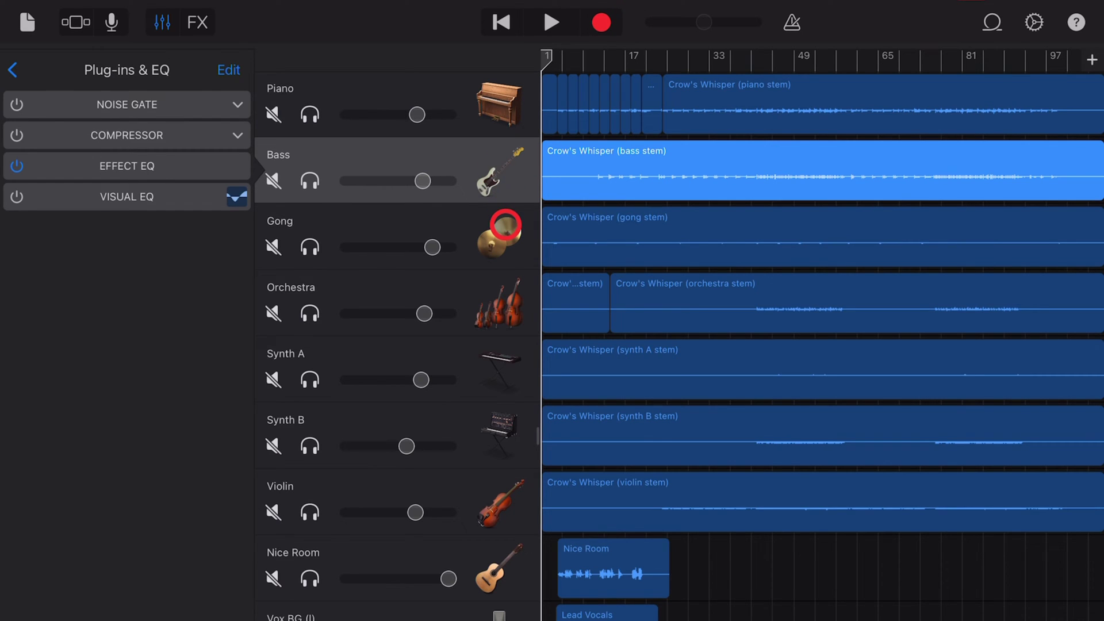
On the Gong track's Visual EQ, cut the bass, boost mids near 1 kHz and treble near 6 kHz, then finish with Done
click(504, 233)
click(230, 199)
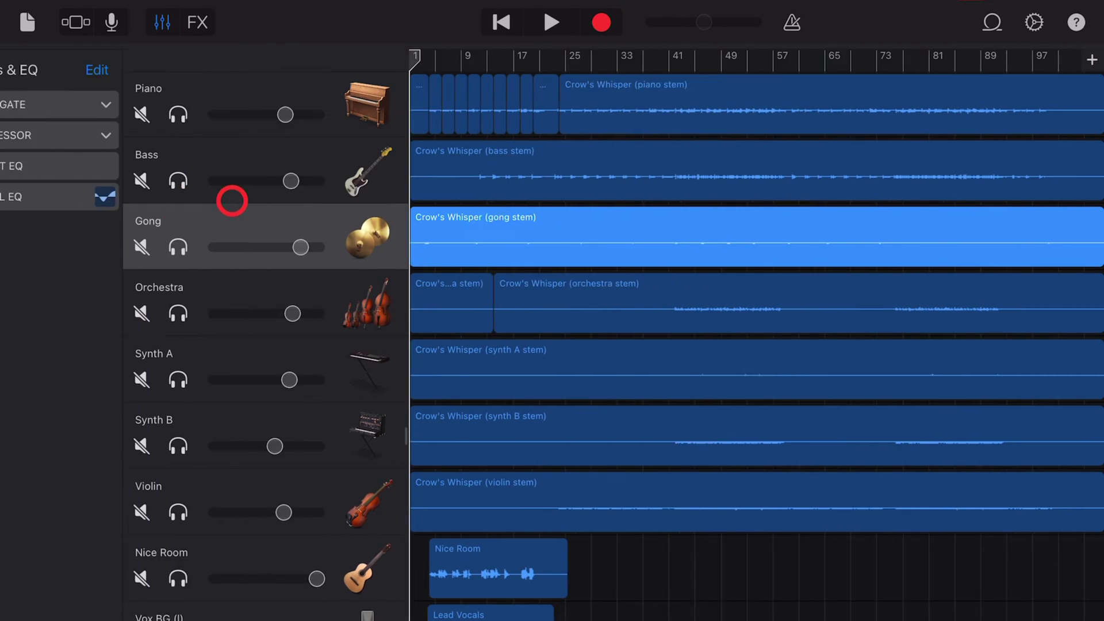
drag(362, 206, 313, 260)
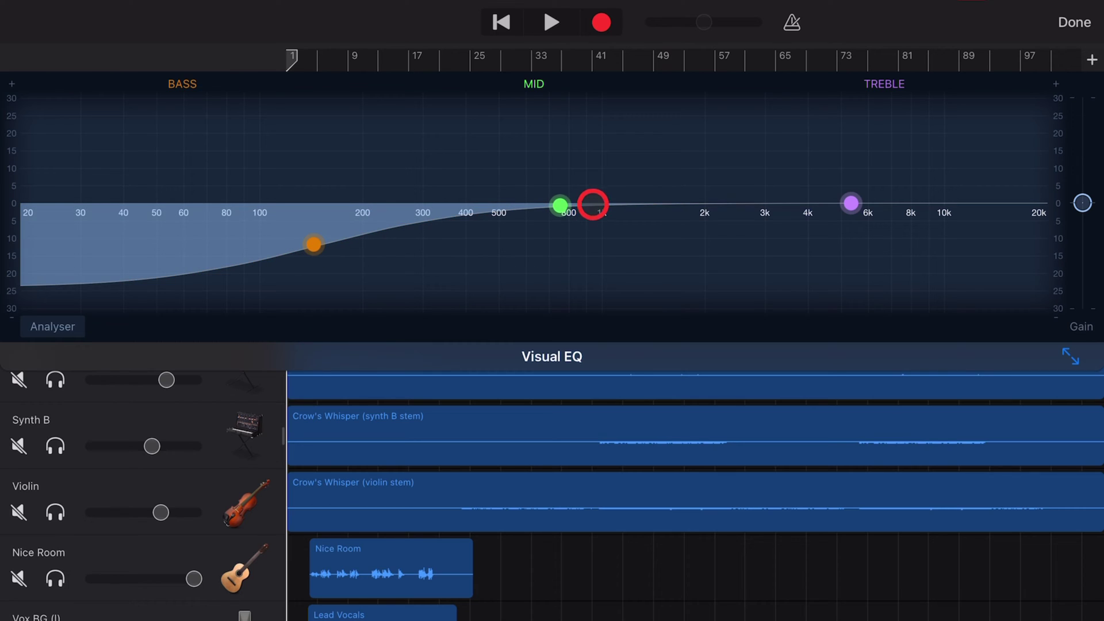
drag(562, 204, 608, 175)
drag(851, 203, 882, 176)
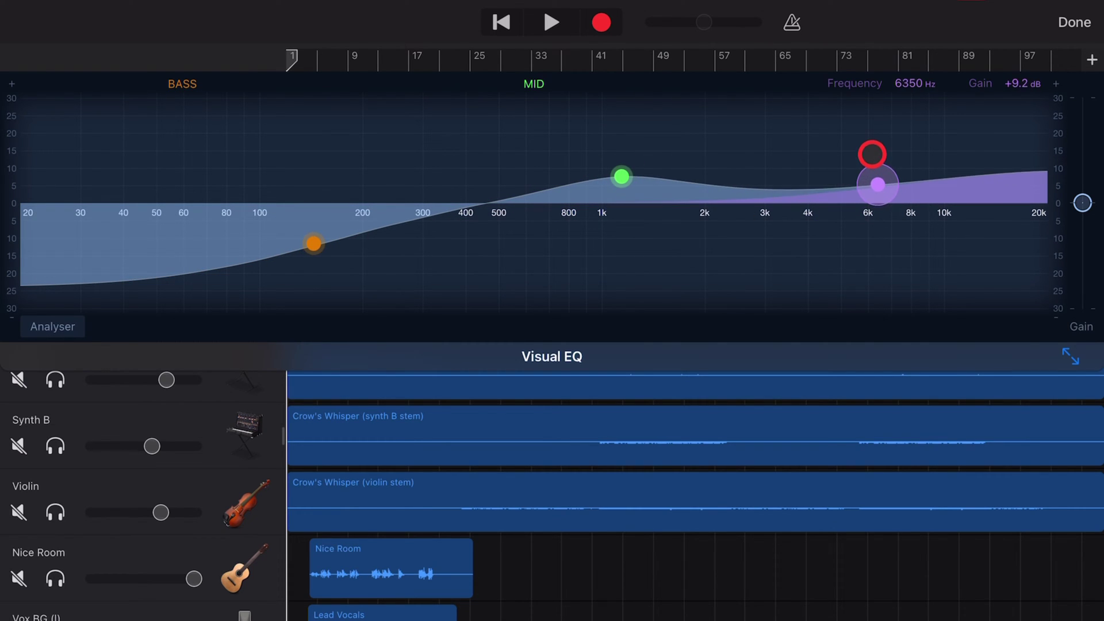
click(1075, 22)
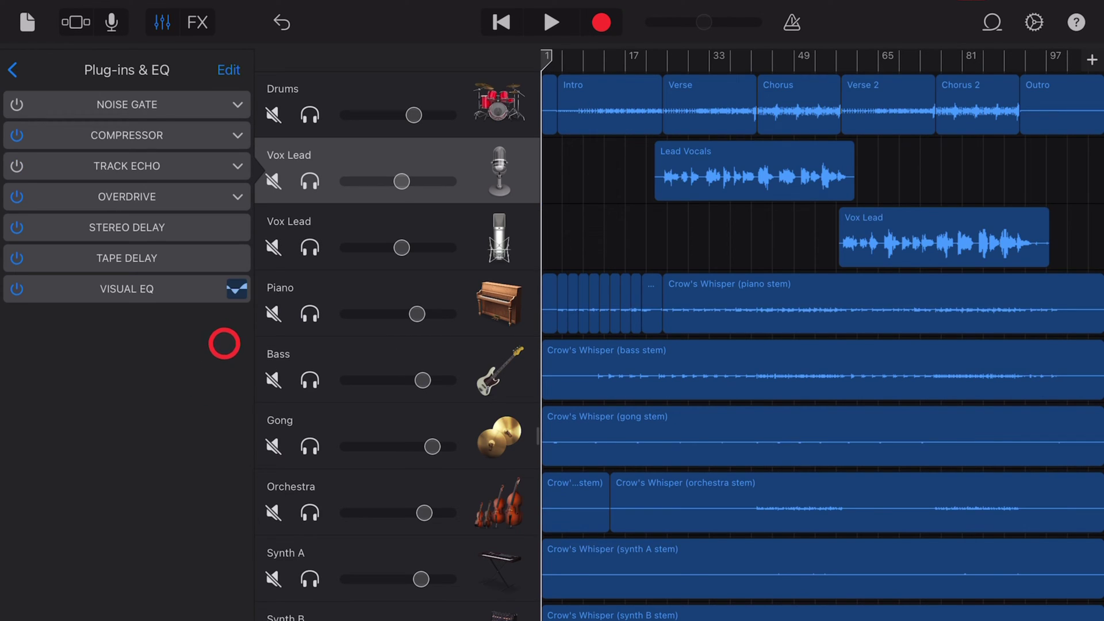
Try bass and treble boosts, keep gain and mids near 0 dB, ending with a low-end lift around 109 Hz
click(242, 293)
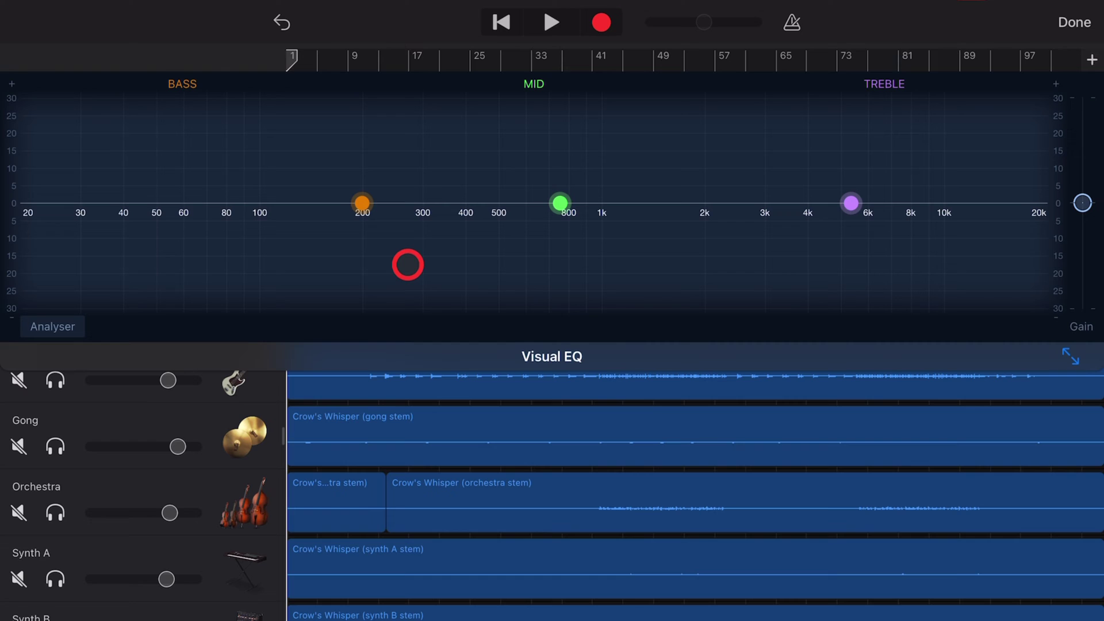
mouse_move(353, 210)
mouse_down()
mouse_move(347, 159)
mouse_move(353, 252)
mouse_move(369, 207)
mouse_up()
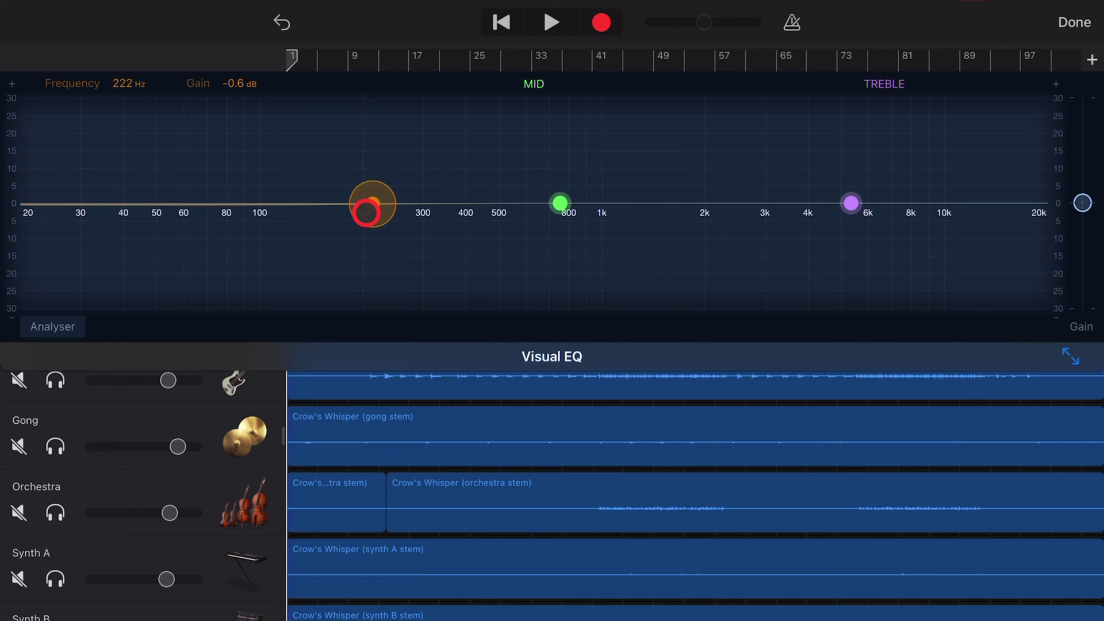
mouse_move(1084, 197)
mouse_down()
mouse_move(1078, 188)
mouse_move(1079, 204)
mouse_up()
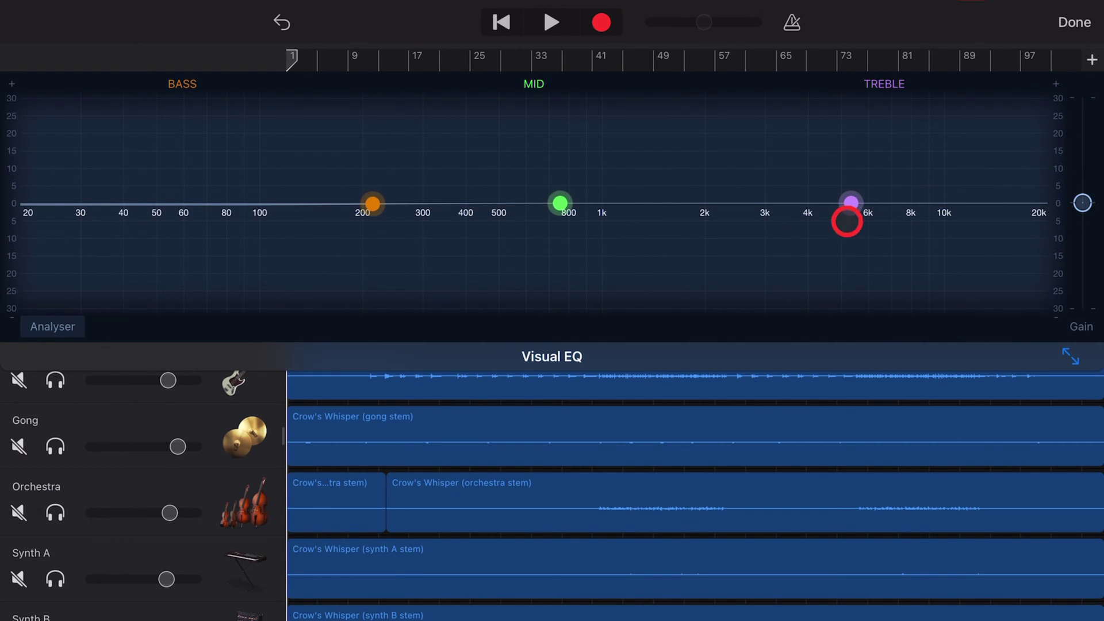
mouse_move(851, 204)
mouse_down()
mouse_move(858, 127)
mouse_move(847, 208)
mouse_up()
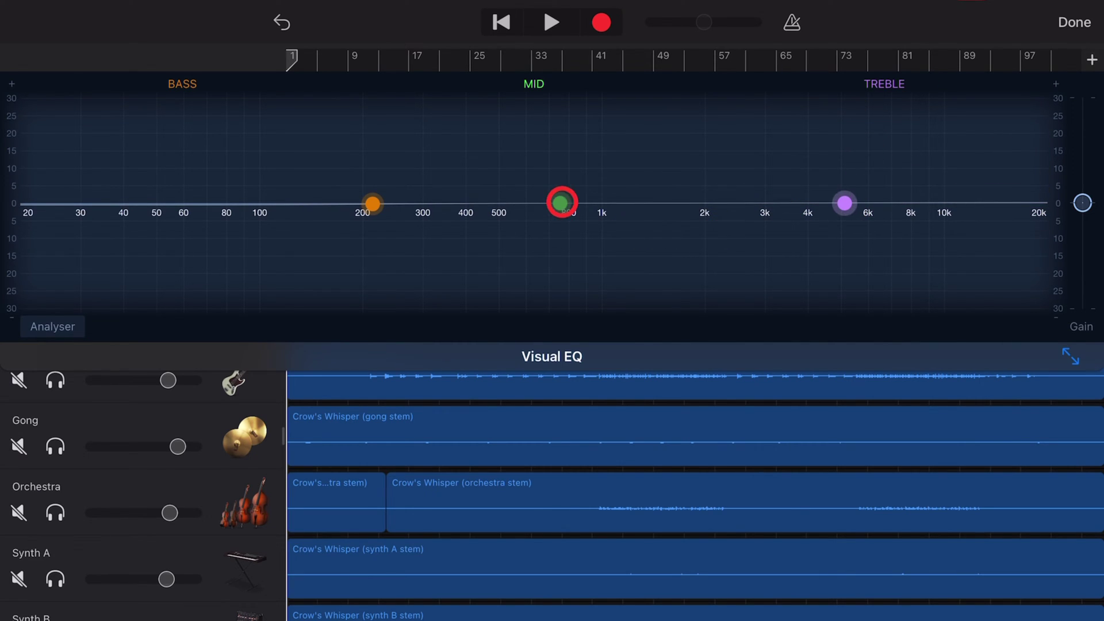
drag(562, 204, 585, 204)
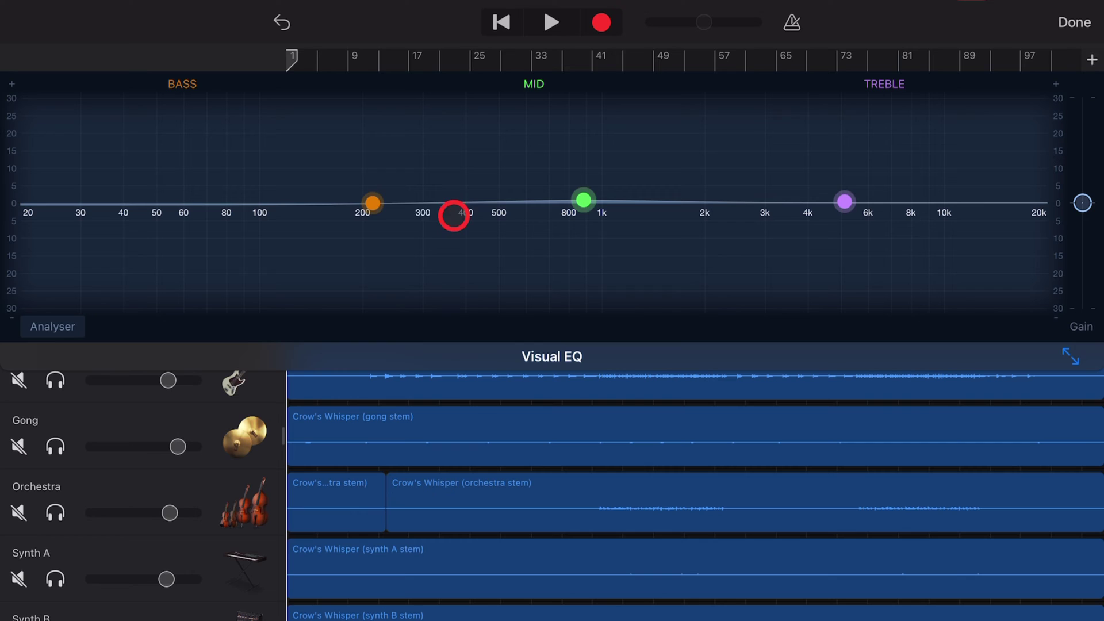
mouse_move(371, 203)
mouse_down()
mouse_move(269, 175)
mouse_move(300, 188)
mouse_move(303, 205)
mouse_up()
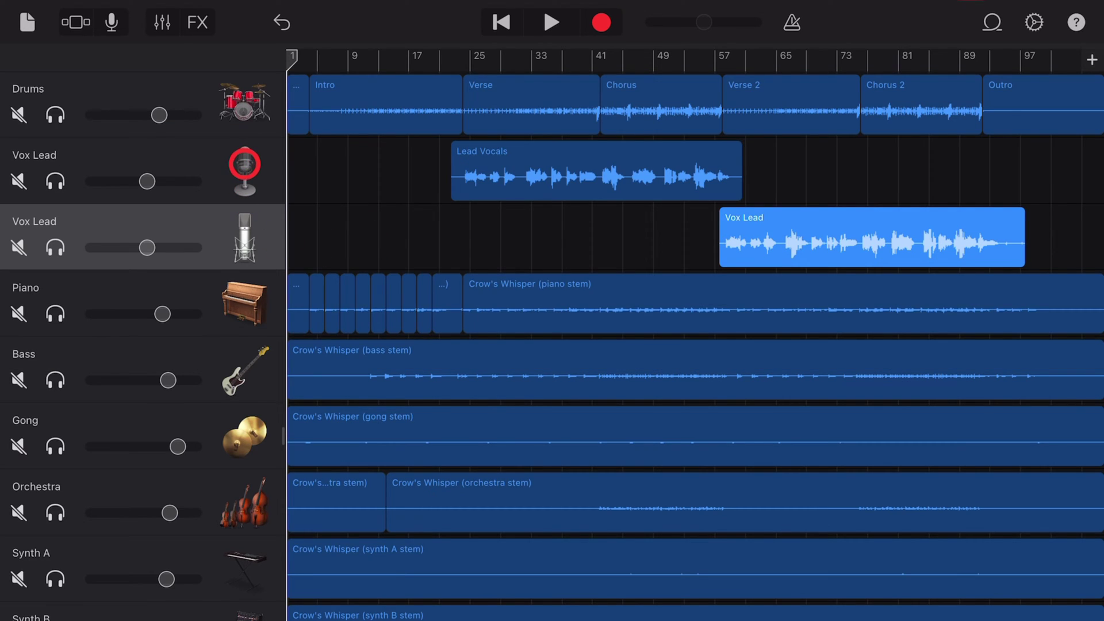
From the Vox Lead track's Plug-ins & EQ list, toggle Visual EQ off and on and enter its editor
click(104, 156)
click(156, 22)
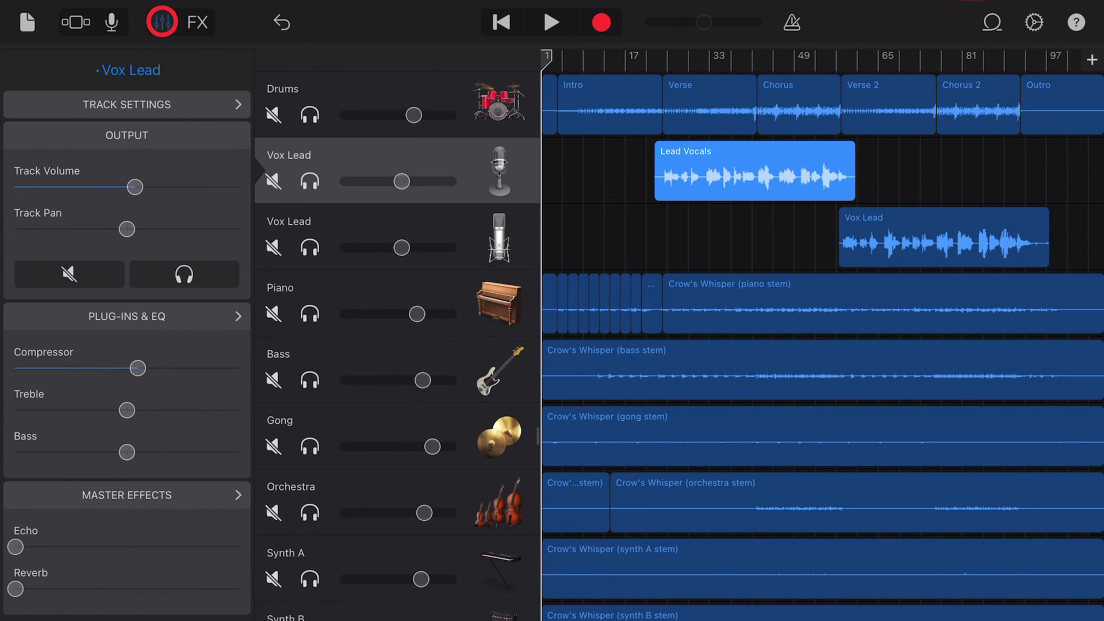
click(223, 316)
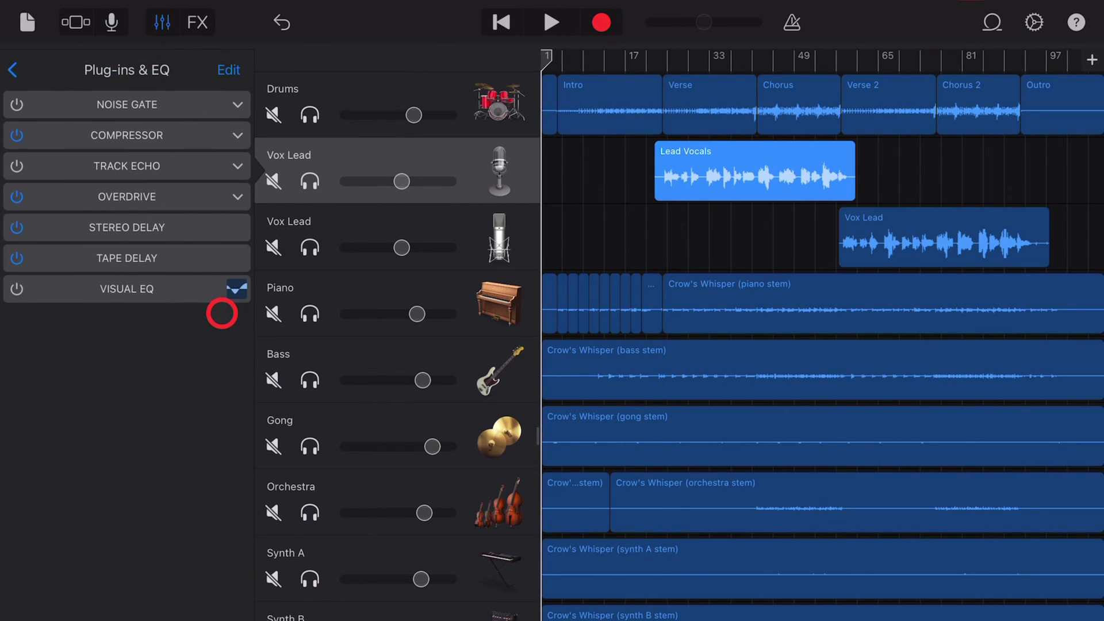
click(21, 288)
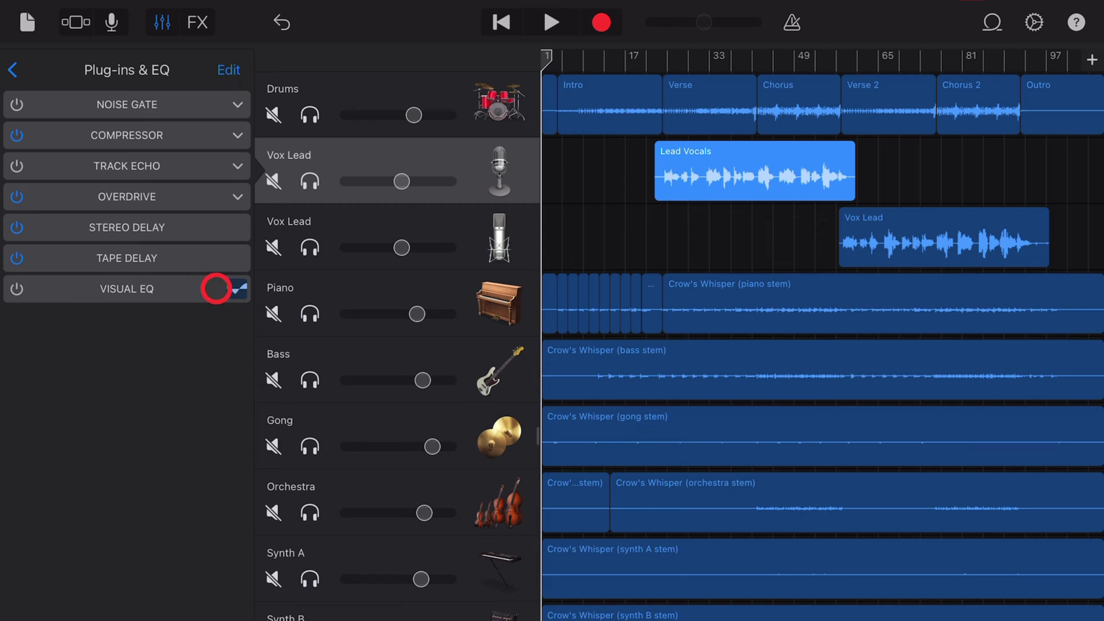
click(18, 289)
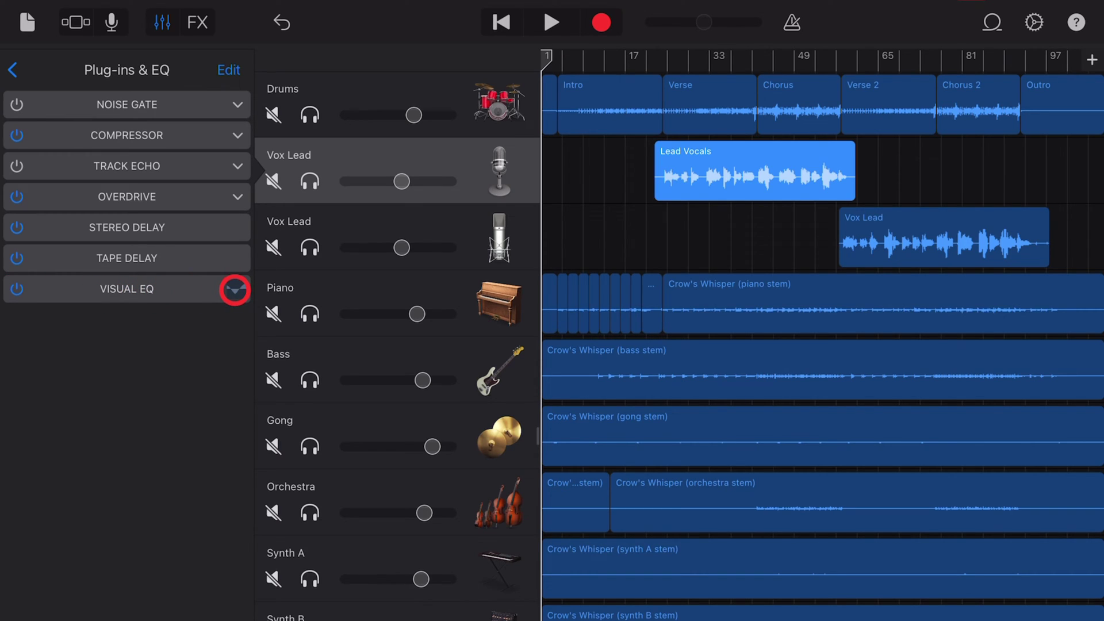
click(235, 290)
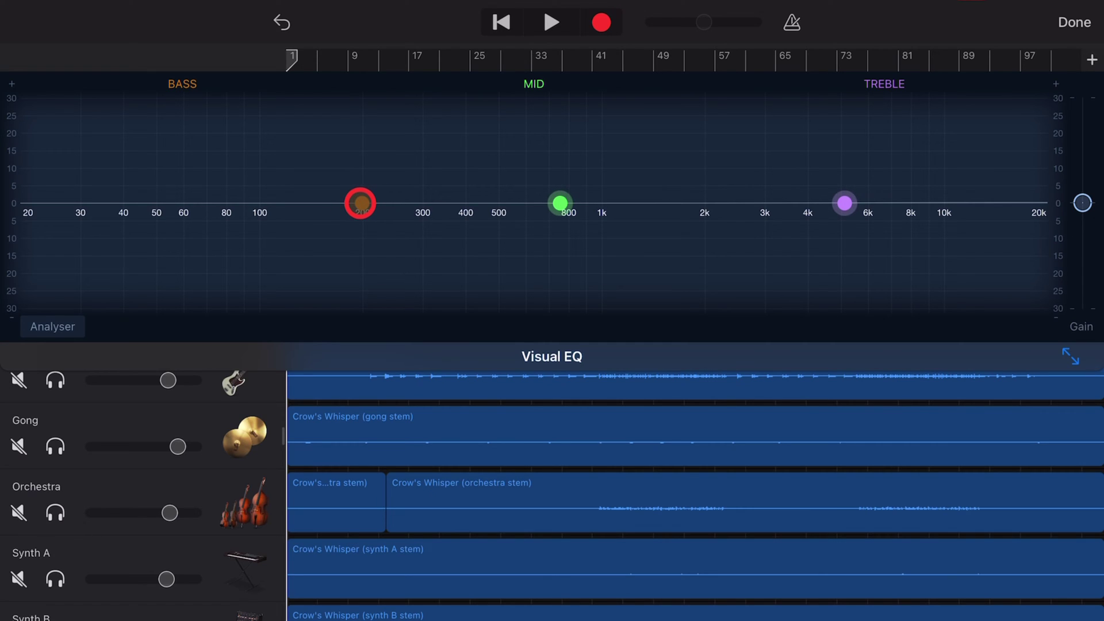
Push the 200 Hz bass band up to about +16 dB, then pull it down into a deep cut
click(361, 203)
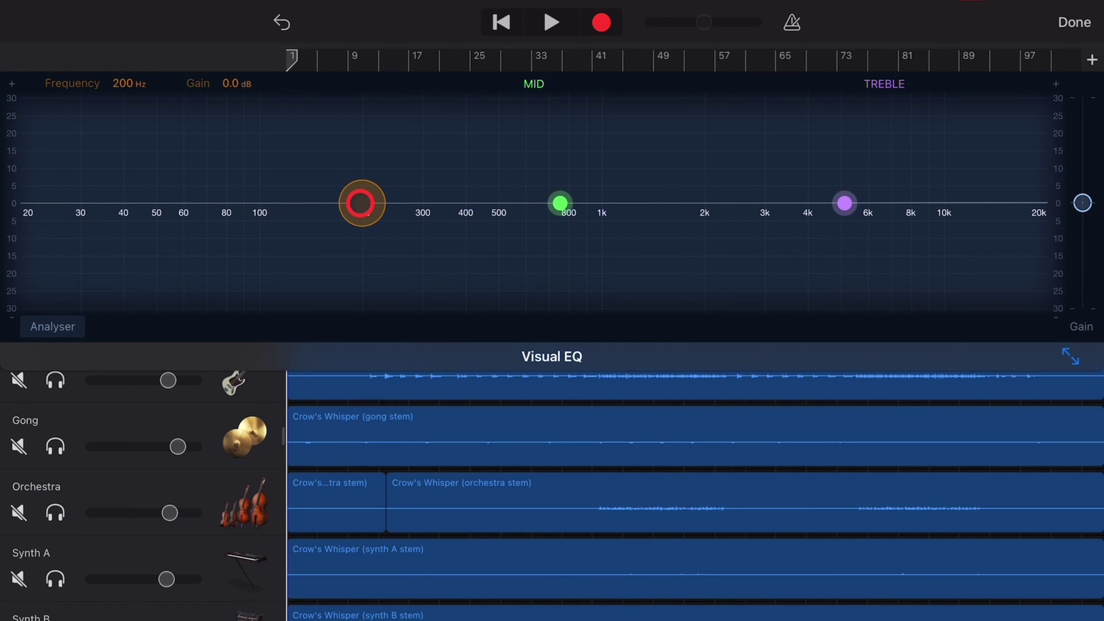
drag(360, 204, 362, 131)
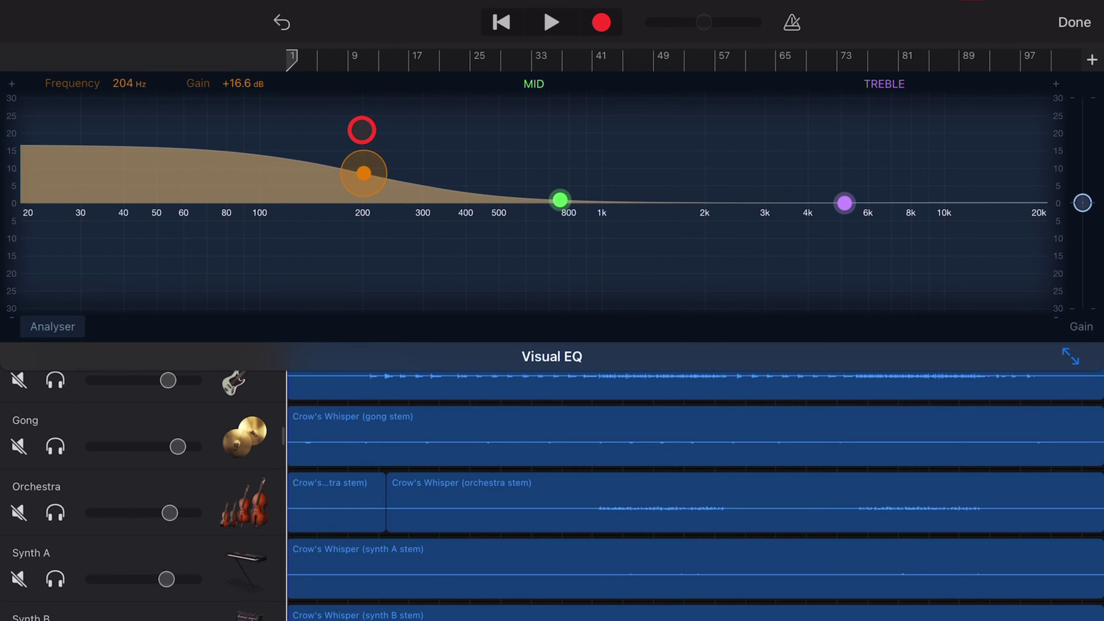
drag(361, 130, 366, 329)
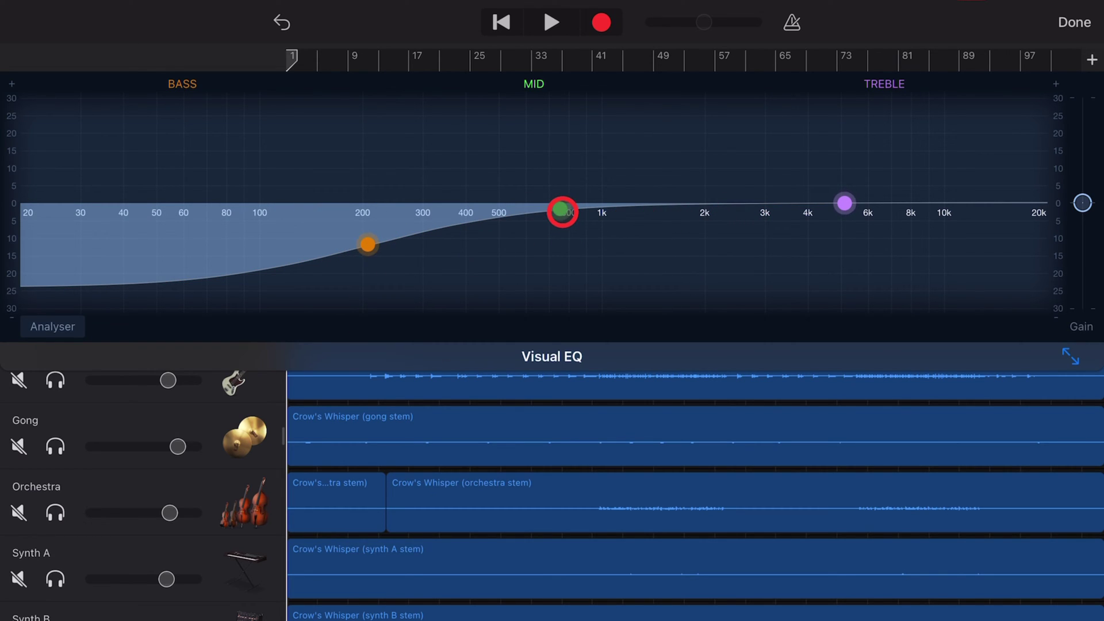
Move the mid band to about 2060 Hz, turn its -9.5 dB dip into a +8.8 dB boost, and lift treble near 6.8 kHz
click(563, 212)
mouse_move(565, 209)
mouse_down()
mouse_move(701, 206)
mouse_move(702, 163)
mouse_move(711, 255)
mouse_move(708, 240)
mouse_up()
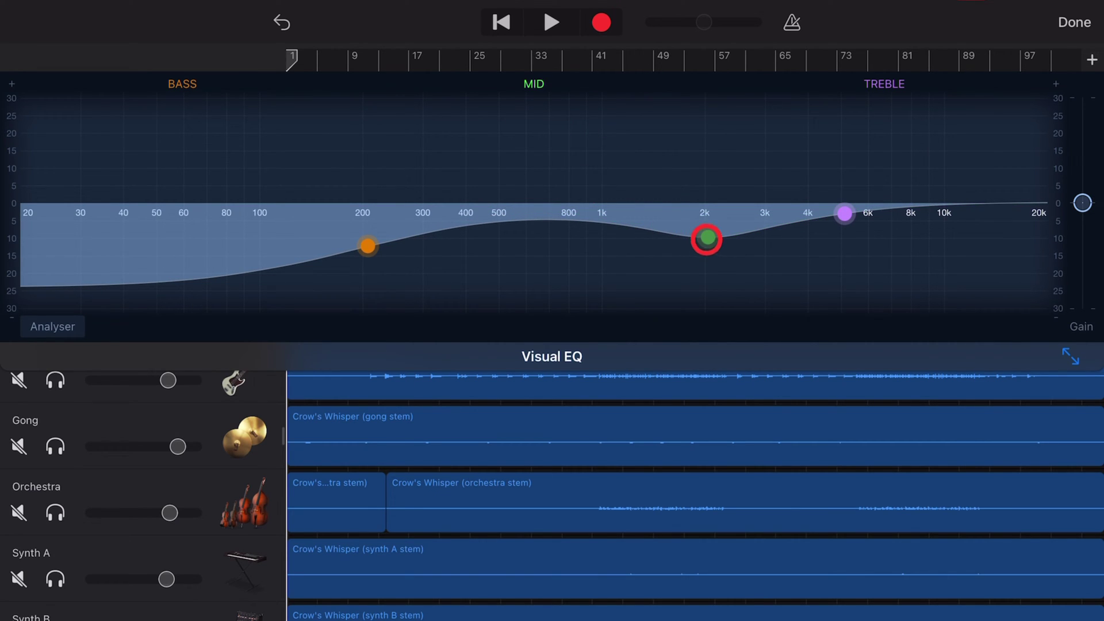
click(708, 240)
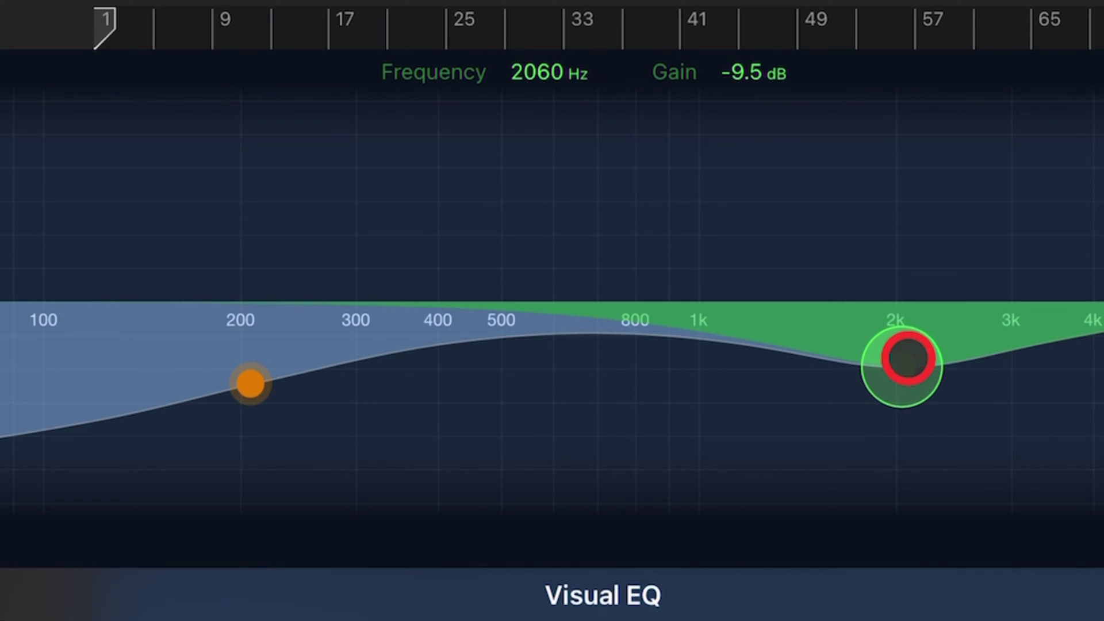
drag(908, 358, 916, 207)
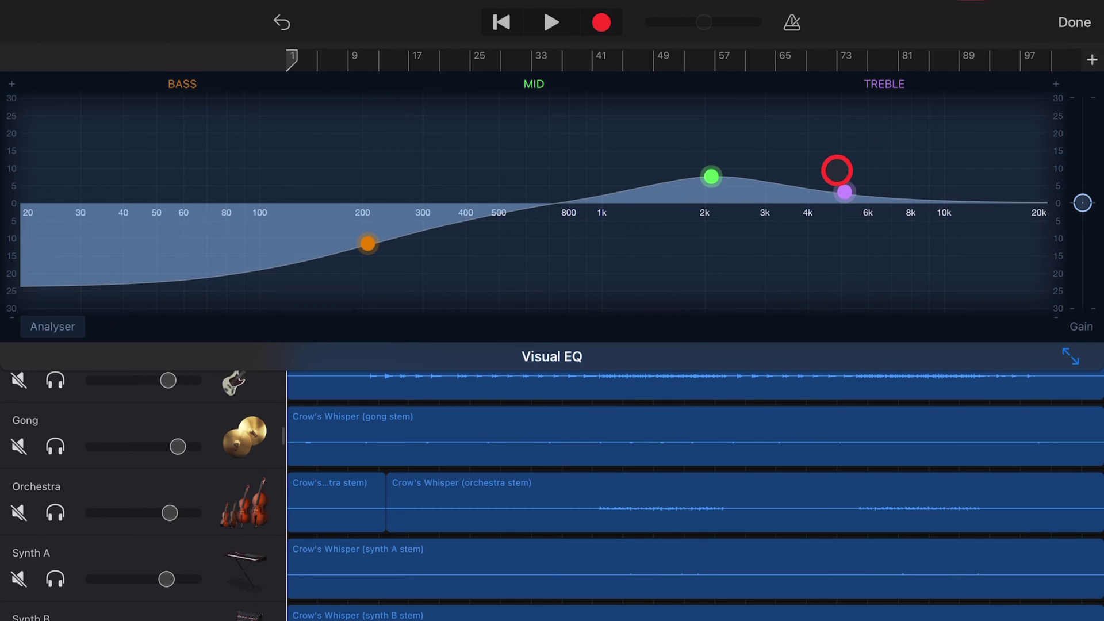
mouse_move(838, 177)
mouse_down()
mouse_move(896, 191)
mouse_move(871, 166)
mouse_up()
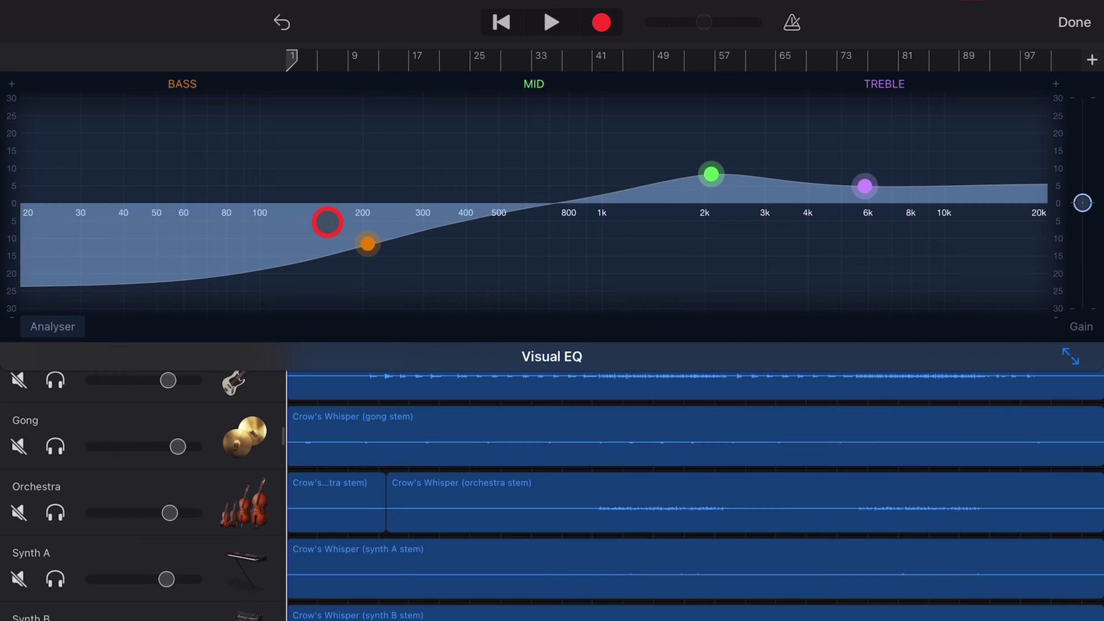
Return bass, mid (780 Hz) and treble bands to 0 dB and set the playhead near bar 23
drag(369, 244, 362, 208)
drag(709, 175, 561, 204)
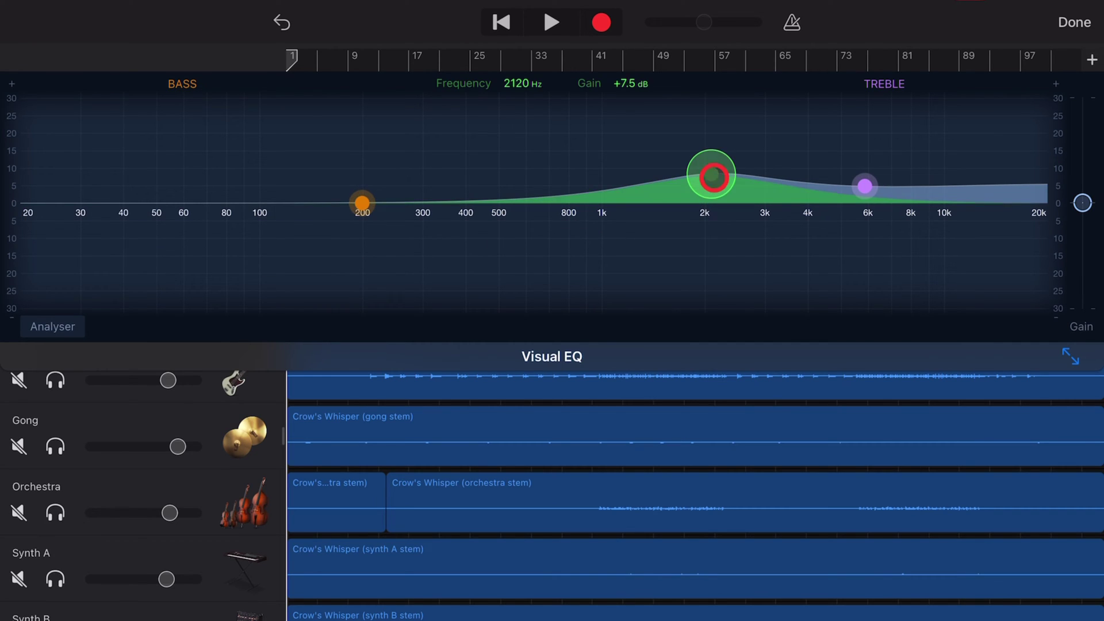
drag(865, 194, 851, 204)
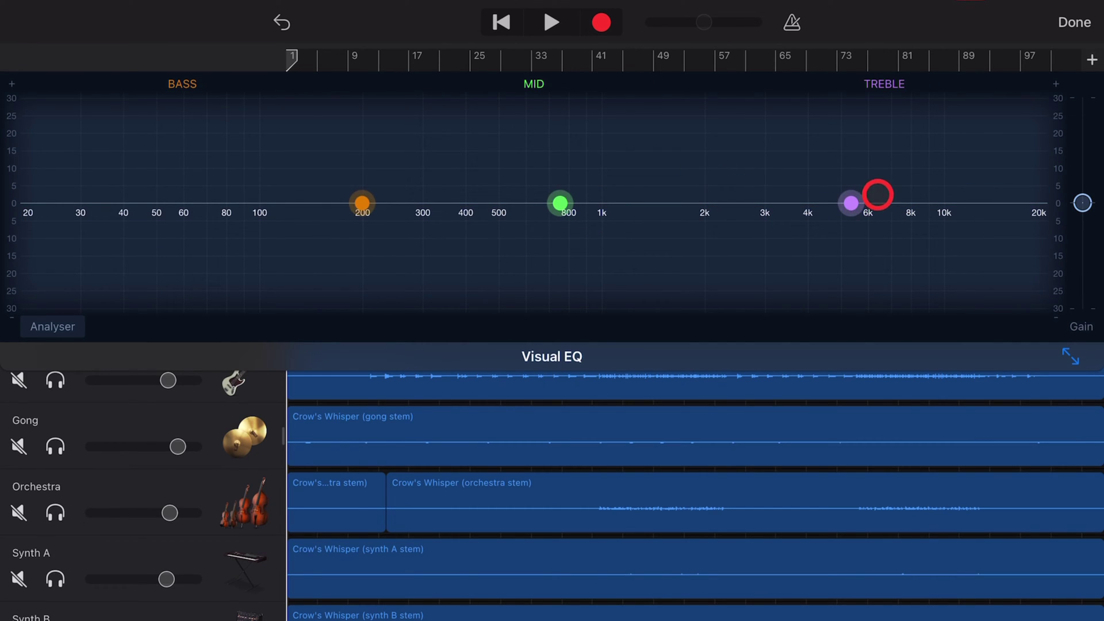
click(463, 58)
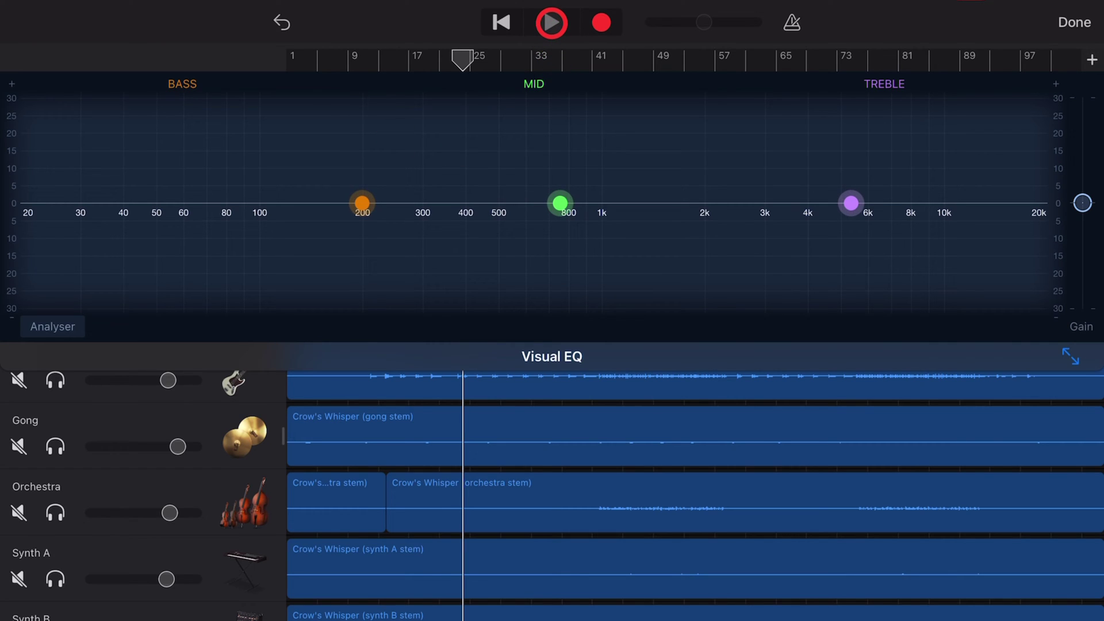
While auditioning playback, swing the bass band from a sharp boost to -24 dB, then settle a moderate cut around 150 Hz
click(552, 23)
drag(363, 205, 356, 84)
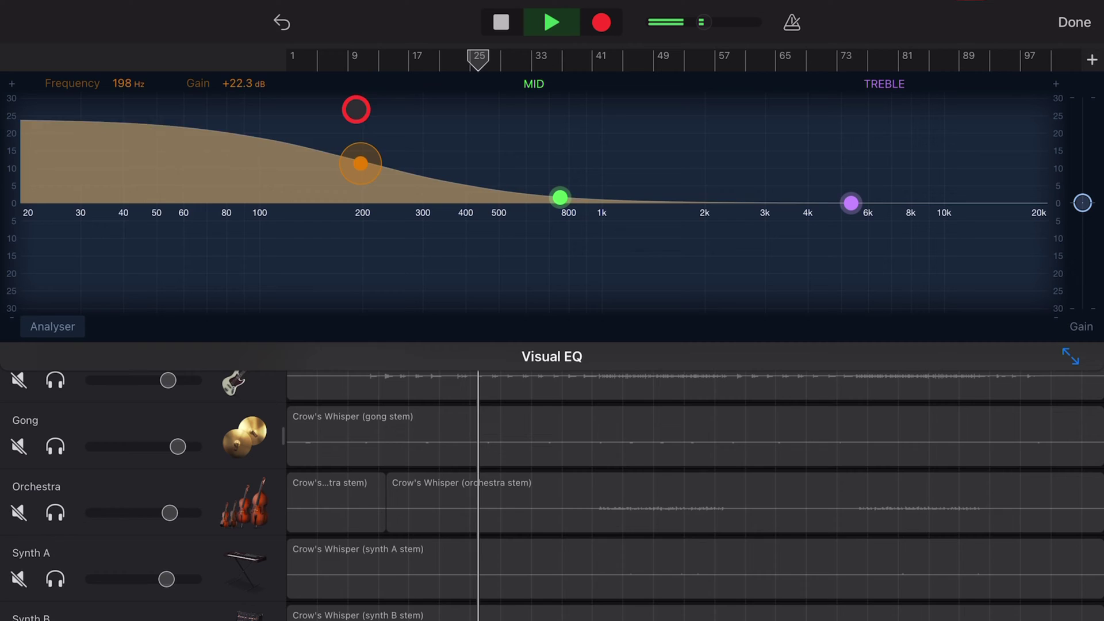
drag(362, 160, 365, 325)
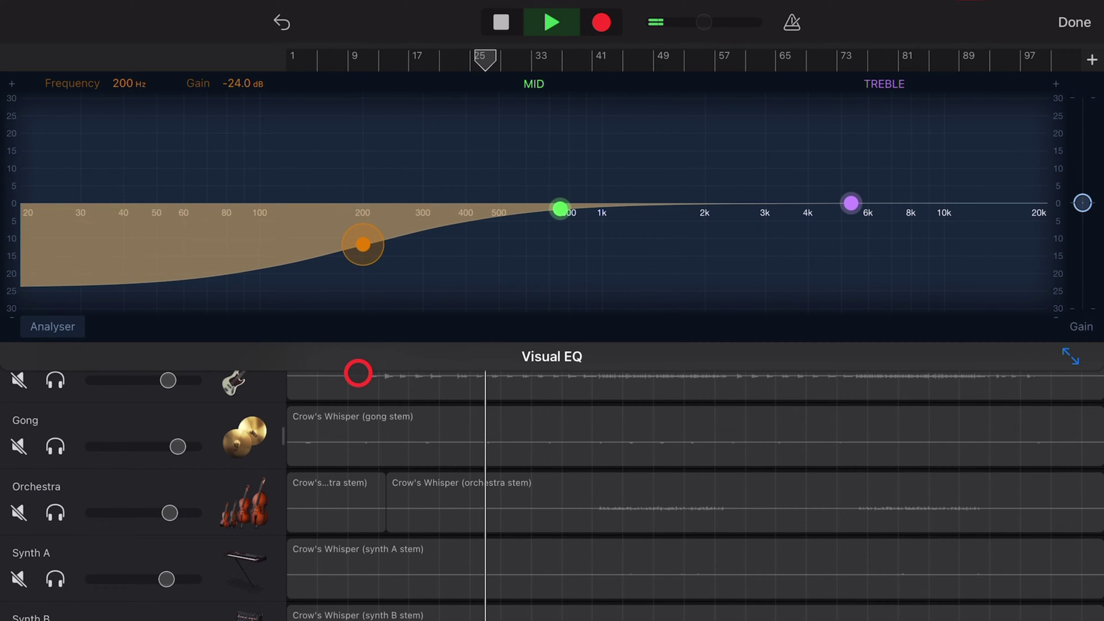
click(456, 295)
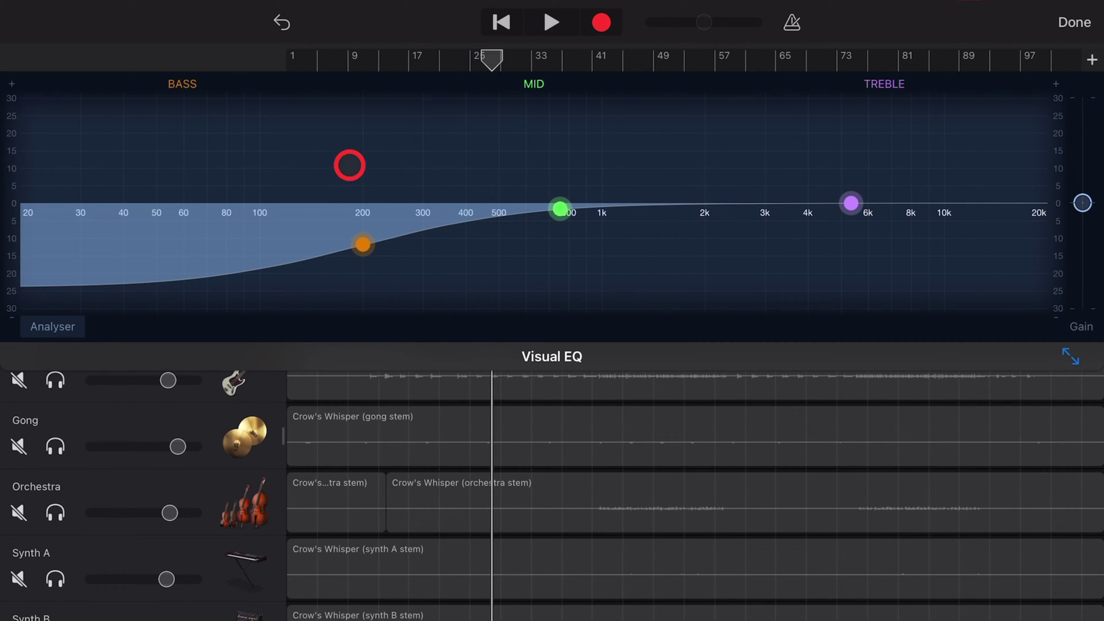
mouse_move(356, 234)
mouse_down()
mouse_move(365, 169)
mouse_move(321, 321)
mouse_up()
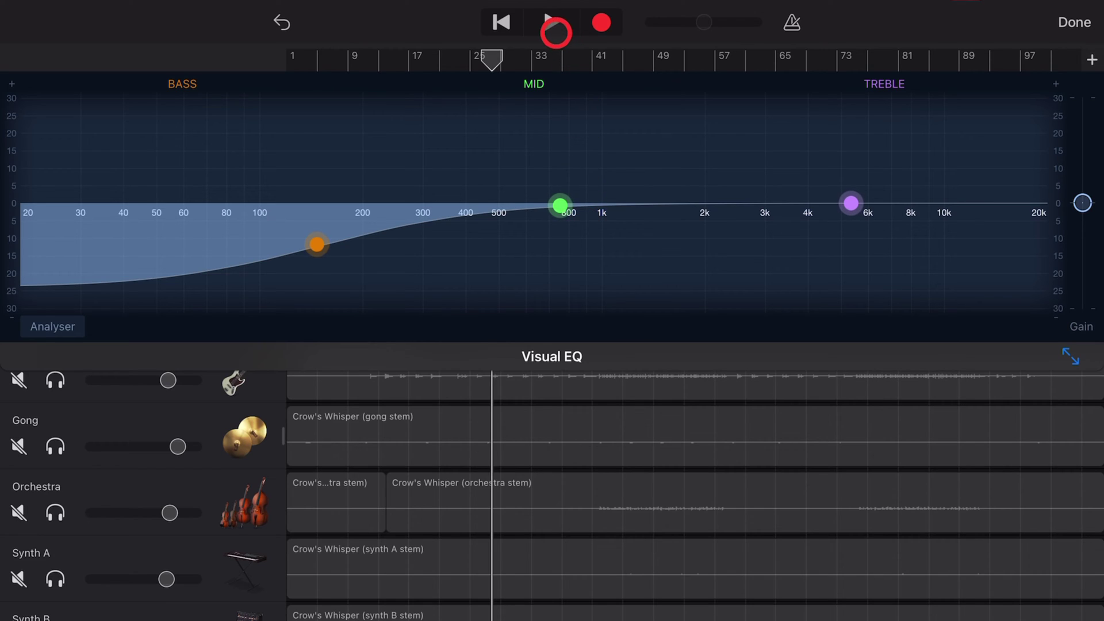
During playback, shift the mid band just above 1k with a slight dip
click(552, 23)
mouse_move(561, 207)
mouse_down()
mouse_move(645, 136)
mouse_move(643, 224)
mouse_up()
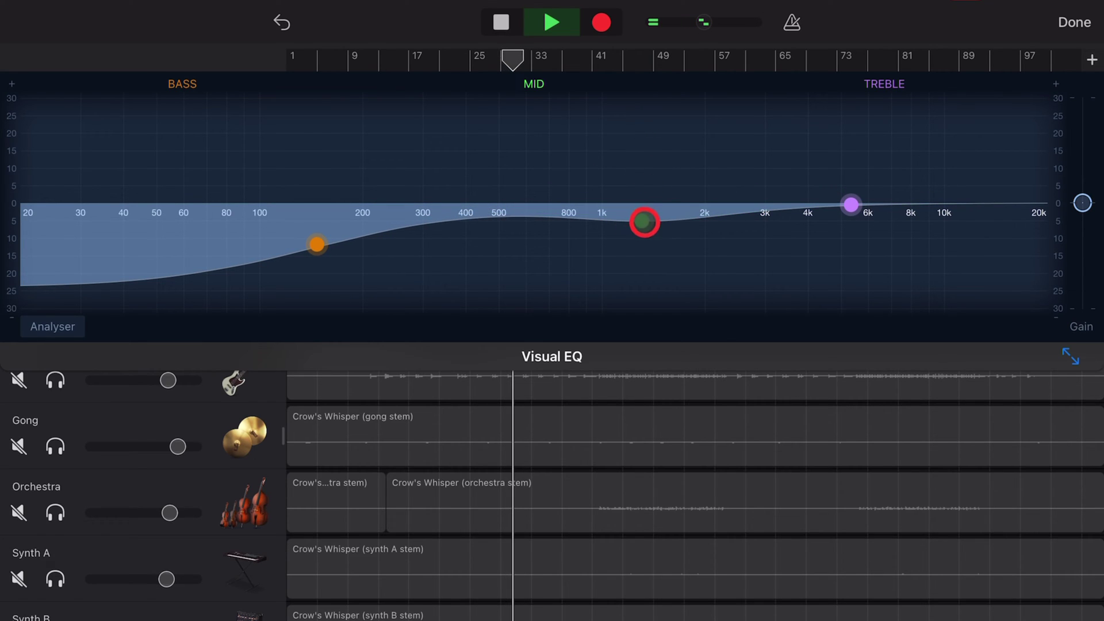
click(502, 22)
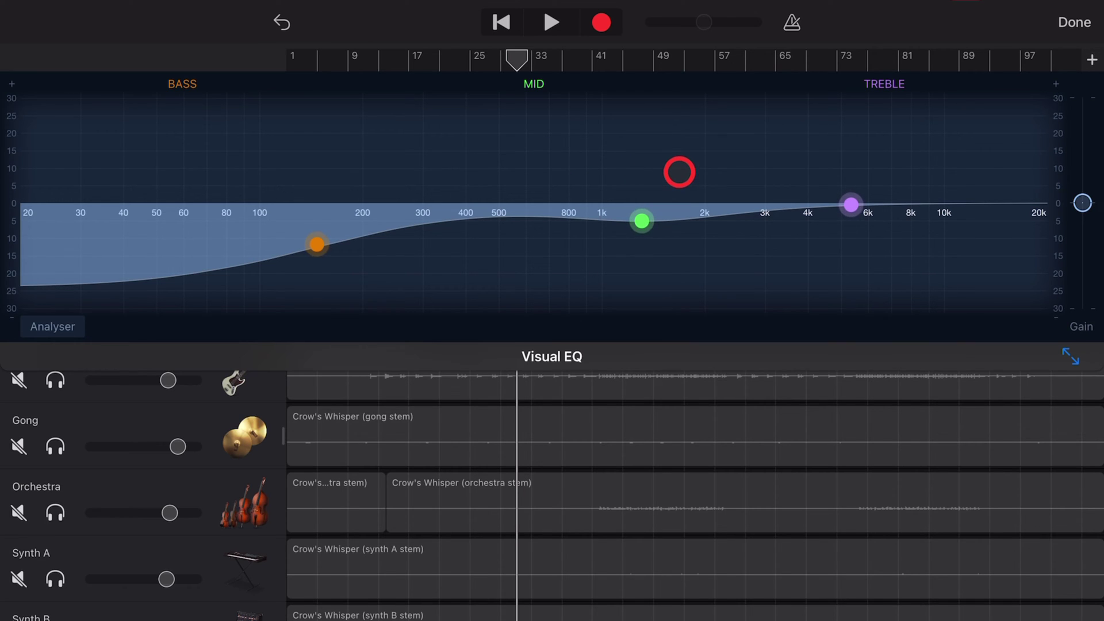
Lift the treble band toward +21 dB near 5800 Hz and start playback to hear it
mouse_move(869, 207)
mouse_down()
mouse_move(880, 167)
mouse_move(853, 86)
mouse_move(882, 200)
mouse_up()
key(space)
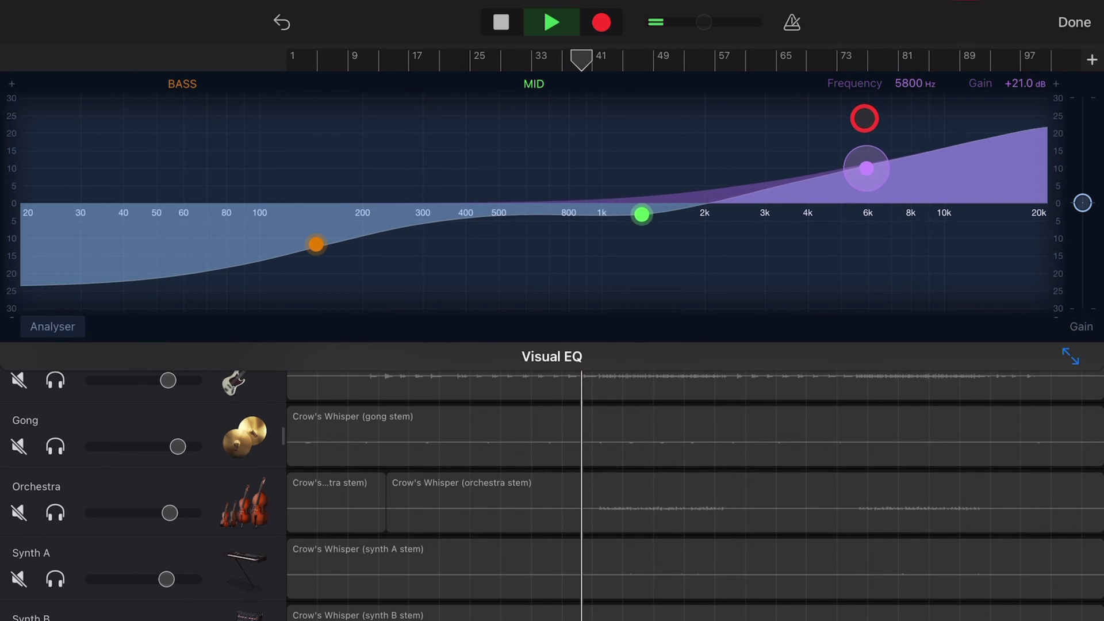
Deepen the Mid node to about 1500 Hz at −8.8 dB and shift the Treble node toward 8 kHz
click(532, 26)
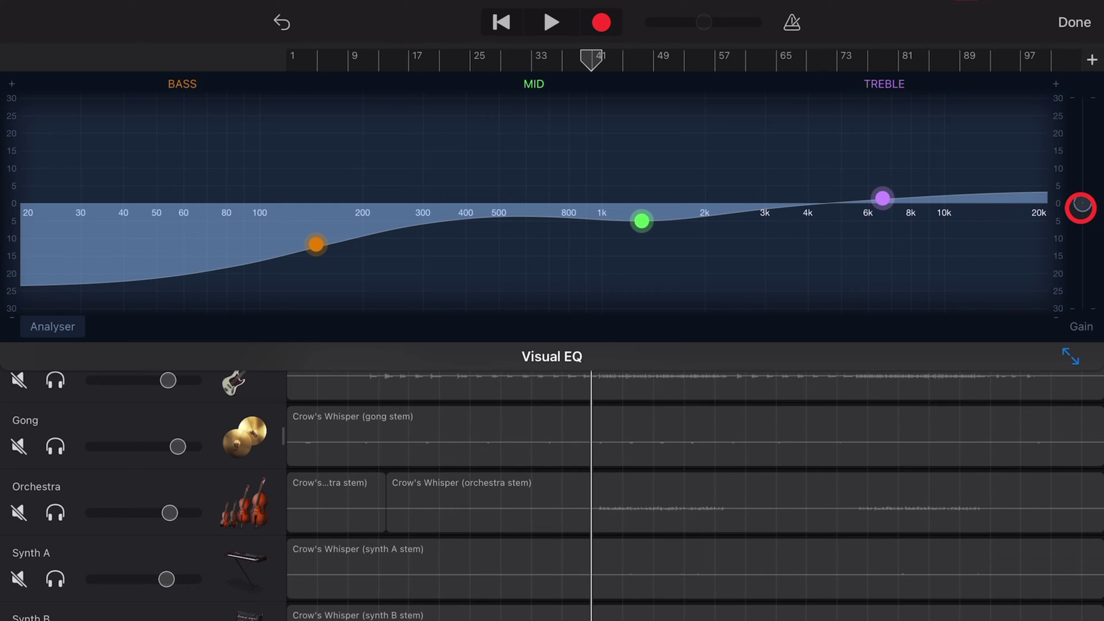
drag(1082, 207, 1095, 209)
drag(641, 223, 656, 237)
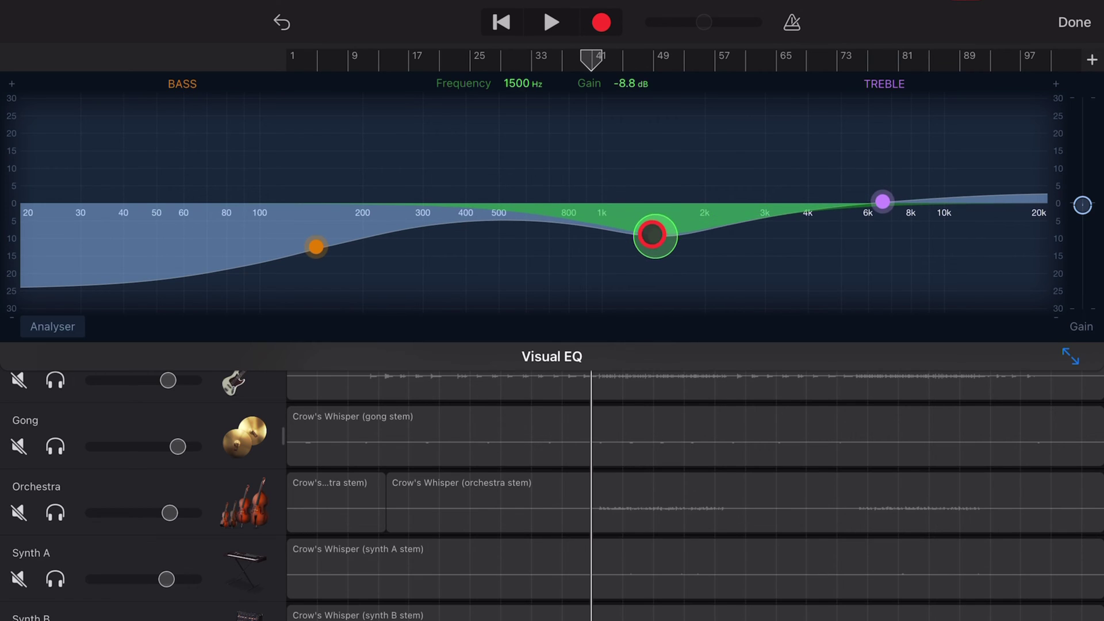
drag(882, 198, 912, 211)
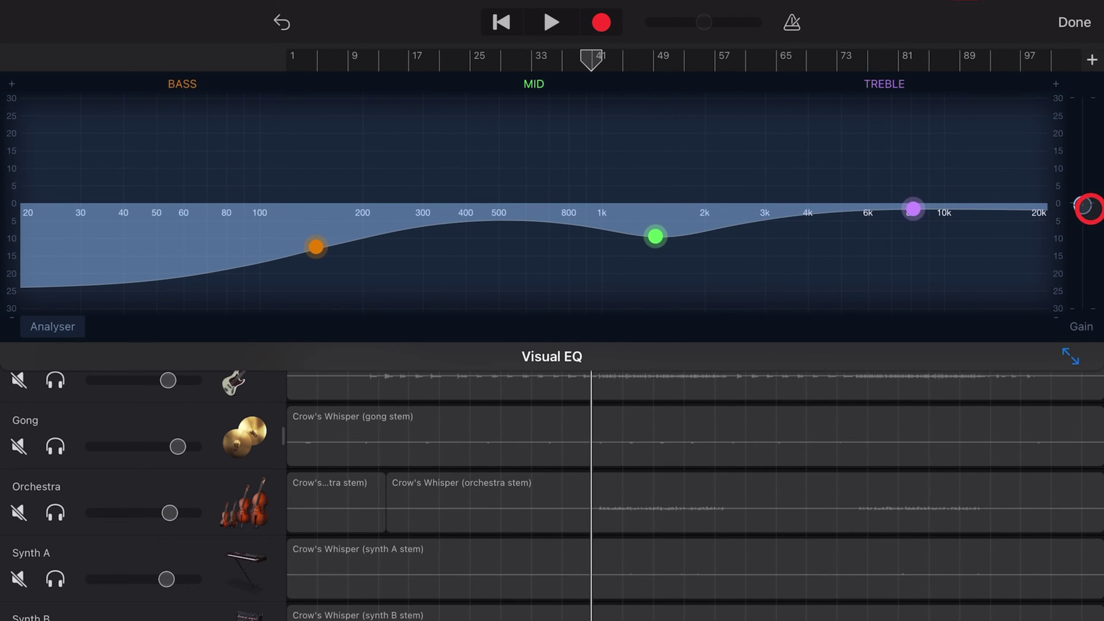
Raise the EQ's overall Gain slider and audition the change during playback
mouse_move(1089, 208)
mouse_down()
mouse_move(1068, 141)
mouse_move(1078, 187)
mouse_up()
click(553, 22)
With the frequency analyser on, pull the mid cut down to about 635 Hz while watching the spectrum
click(498, 22)
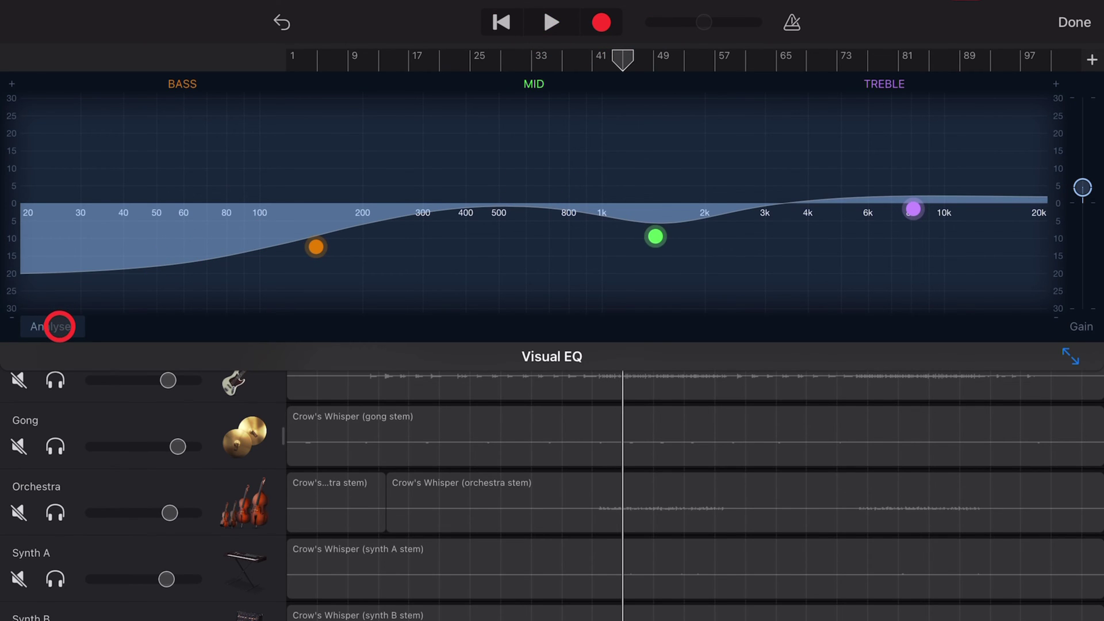
click(59, 327)
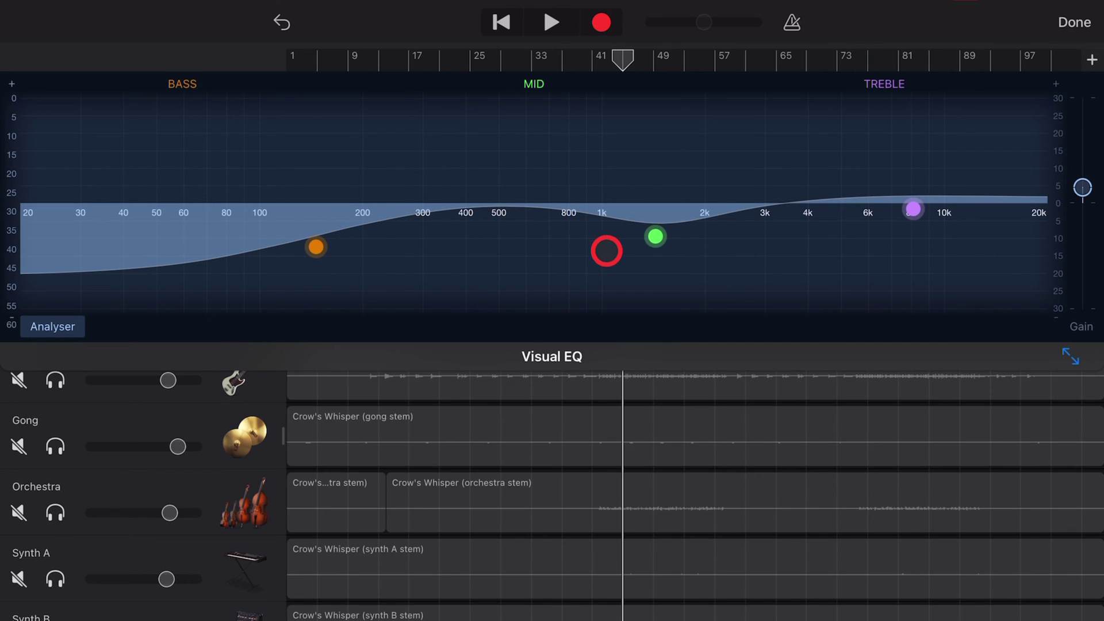
key(space)
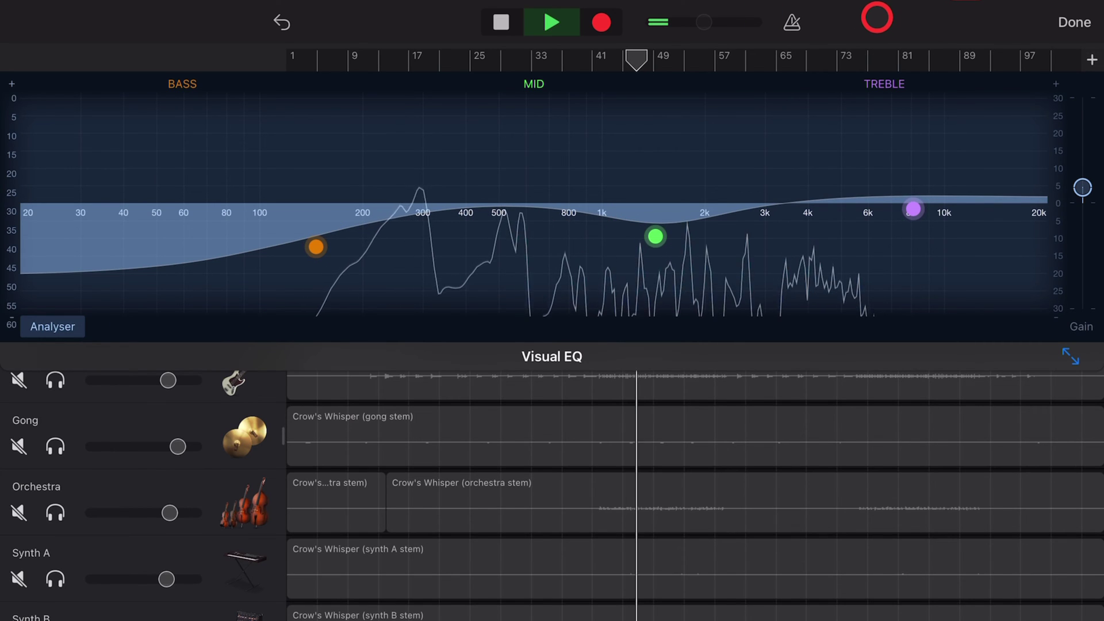
drag(655, 237, 535, 233)
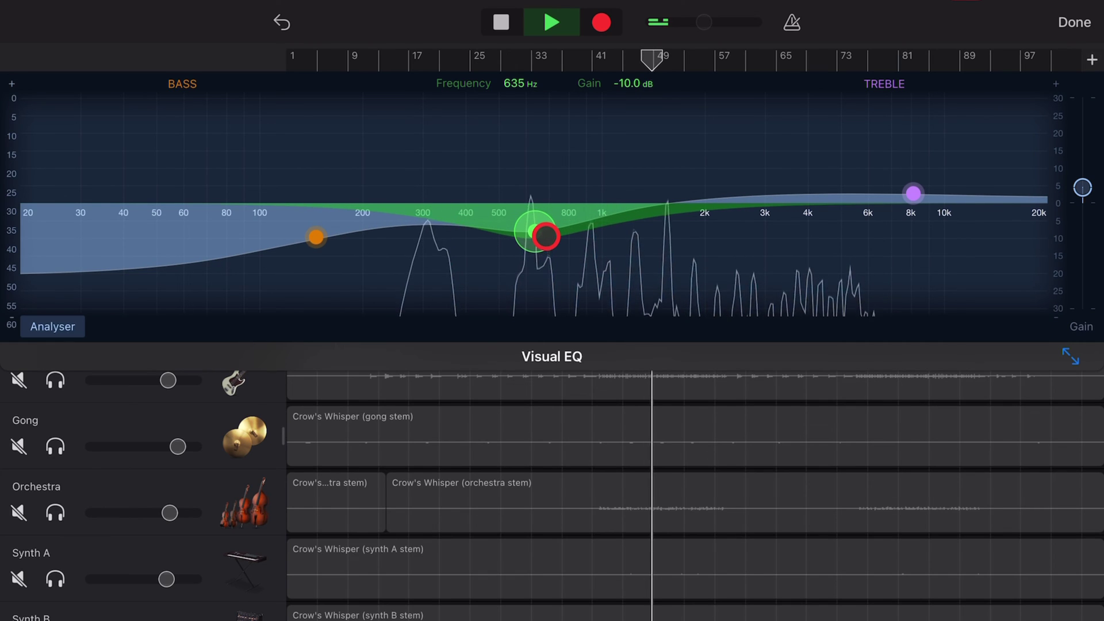
click(502, 23)
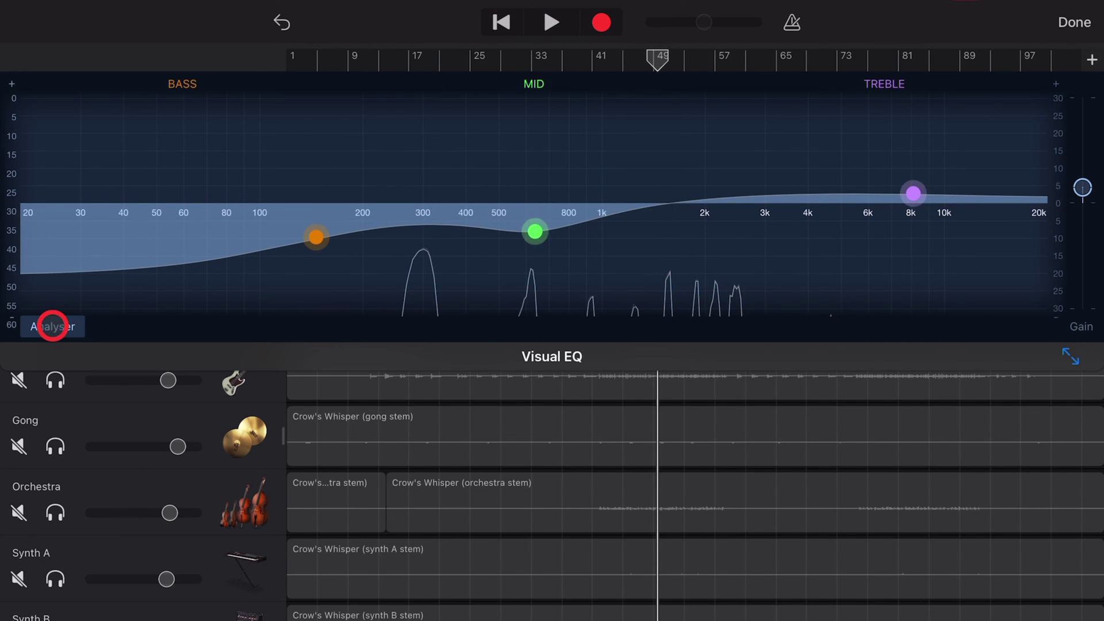
Settle the mid dip near 800 Hz, ease the bass cut, and switch the analyser off
click(53, 326)
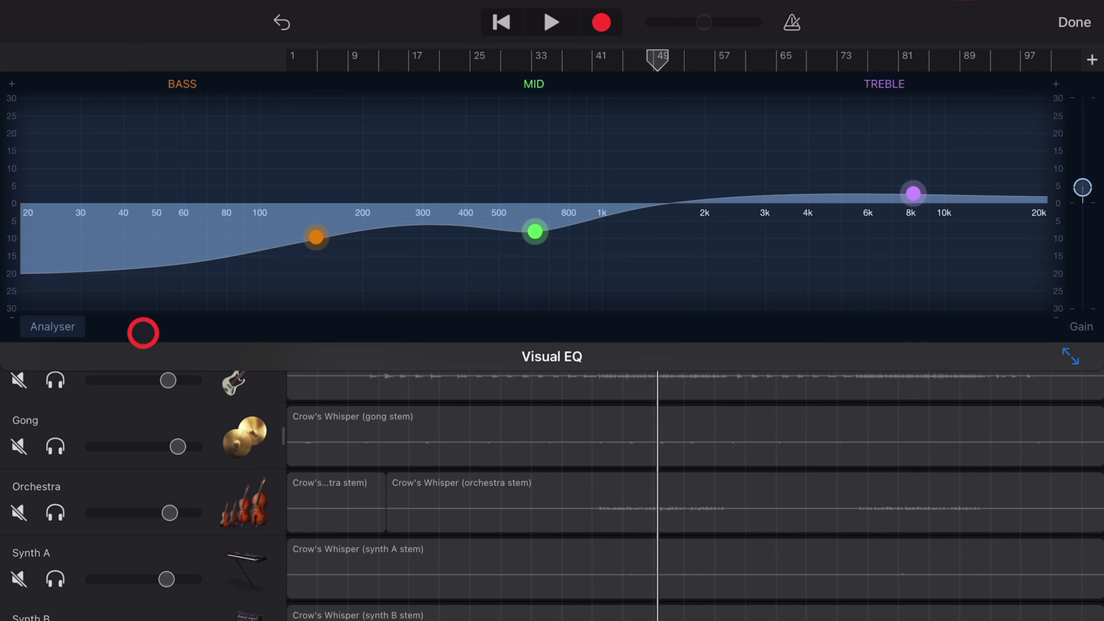
click(53, 326)
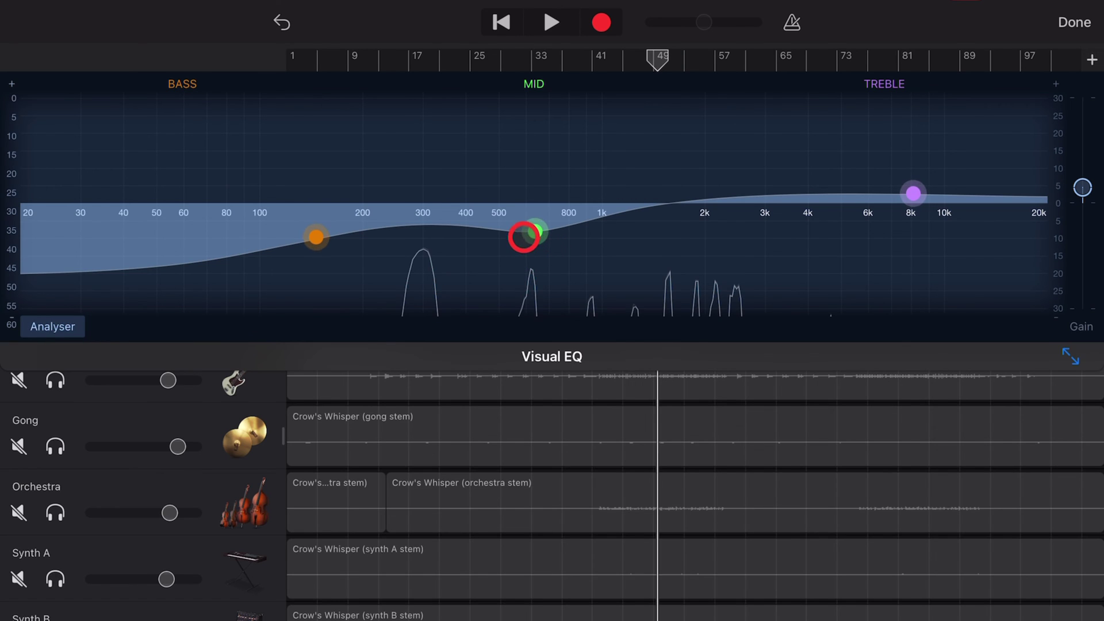
drag(533, 231, 577, 227)
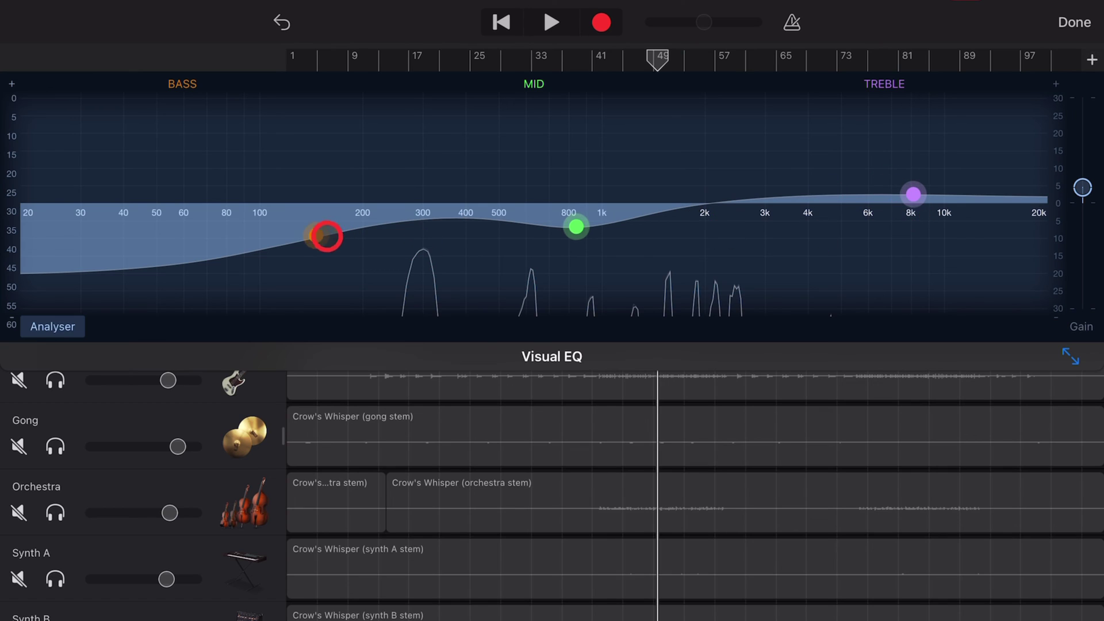
drag(328, 235, 309, 228)
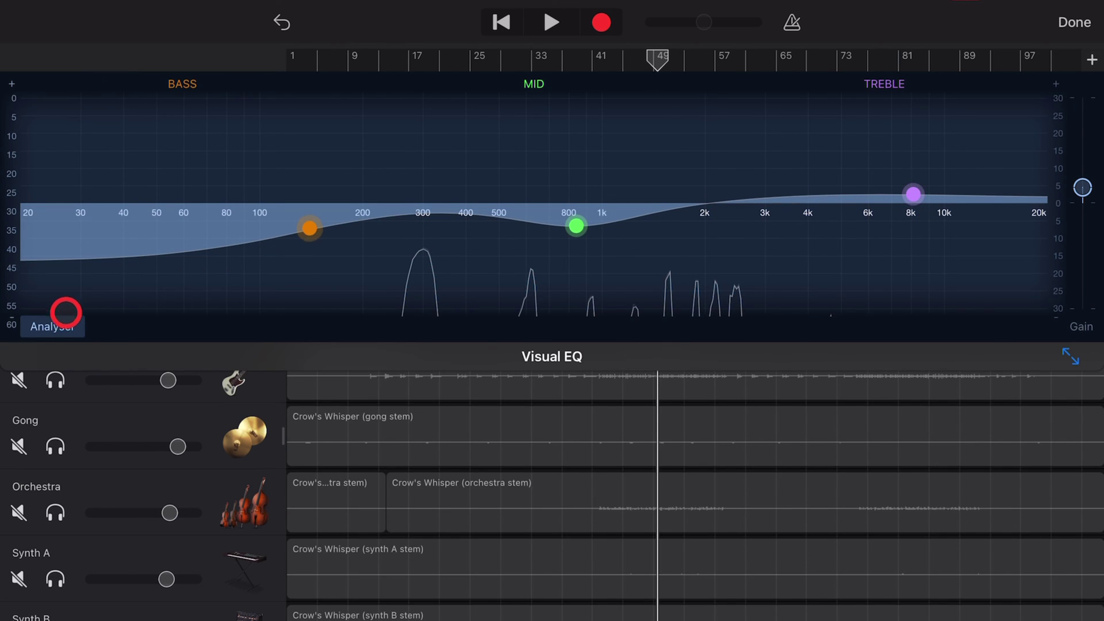
click(59, 329)
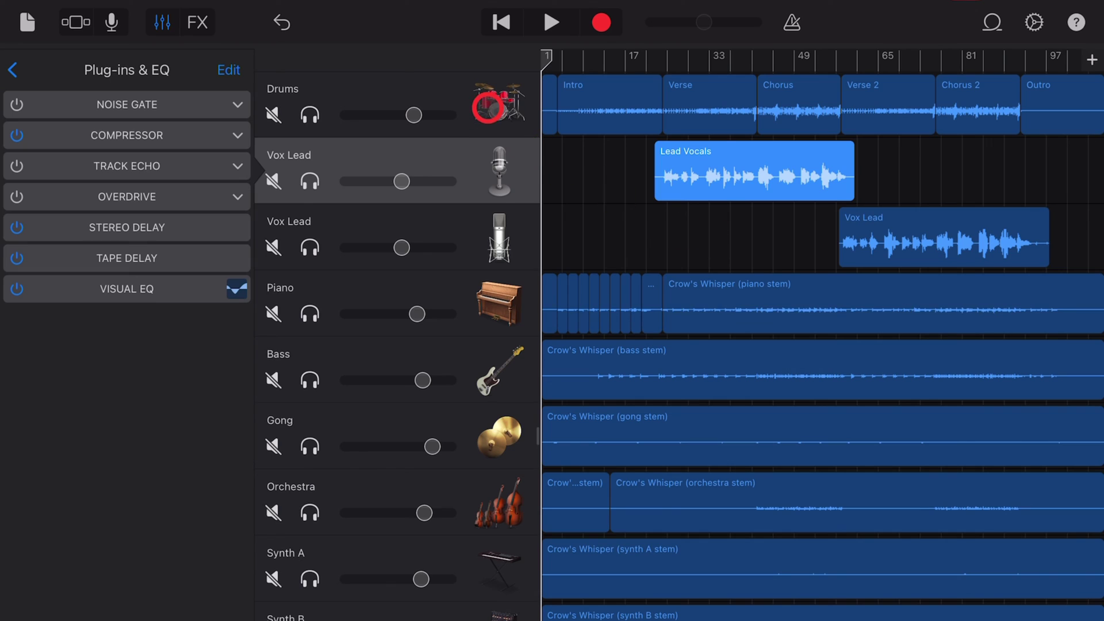
Select the Bass track and bring up its flat Visual EQ editor
click(493, 108)
click(498, 169)
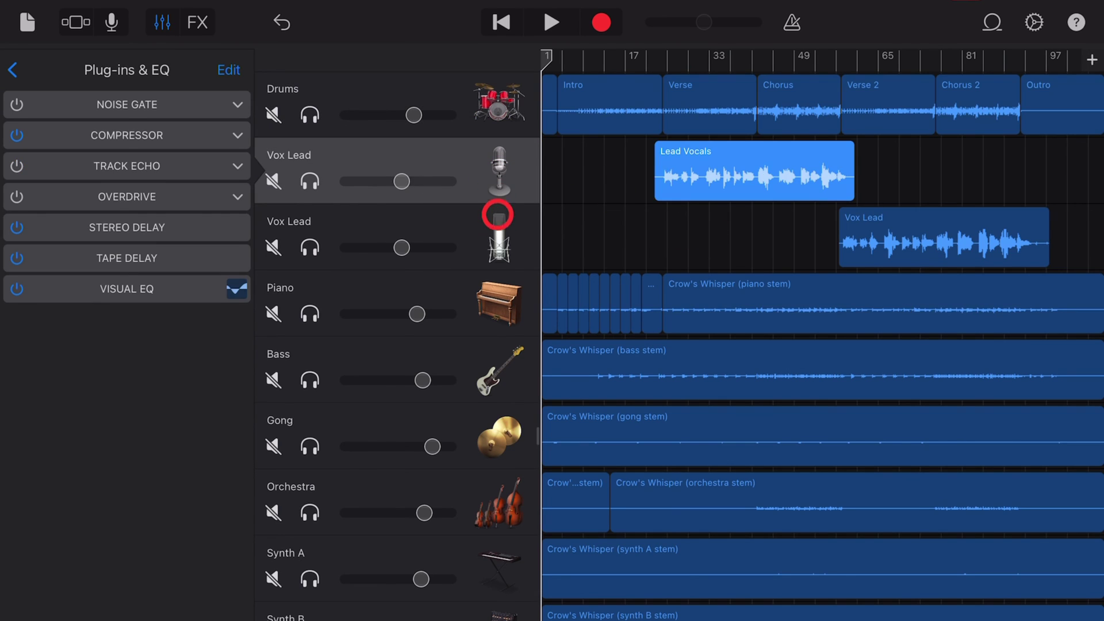
click(500, 238)
click(494, 303)
click(490, 378)
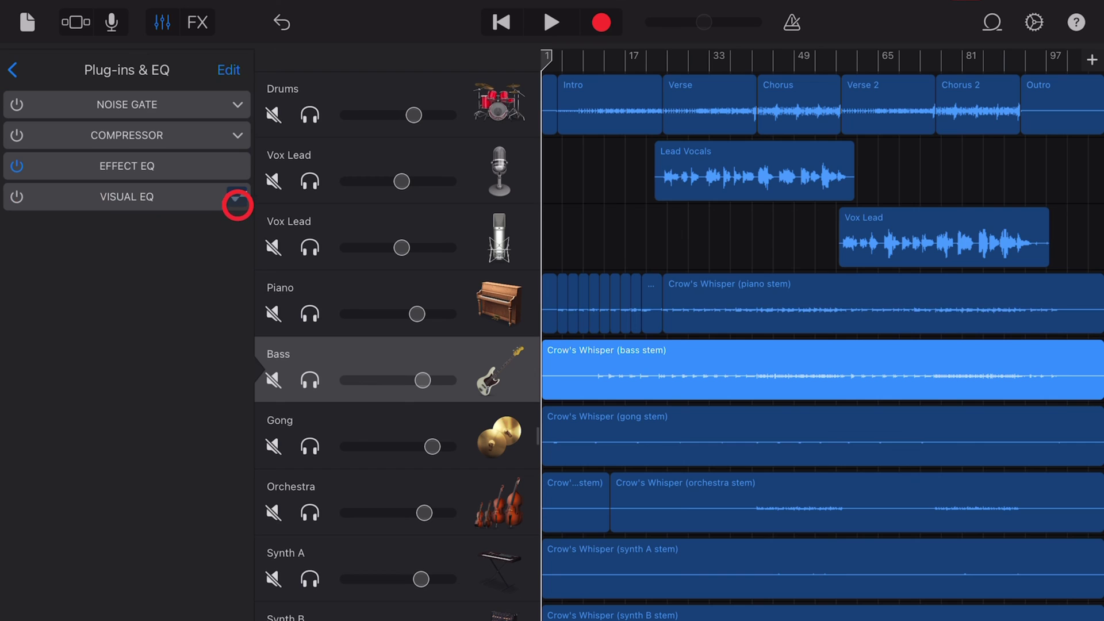
click(238, 199)
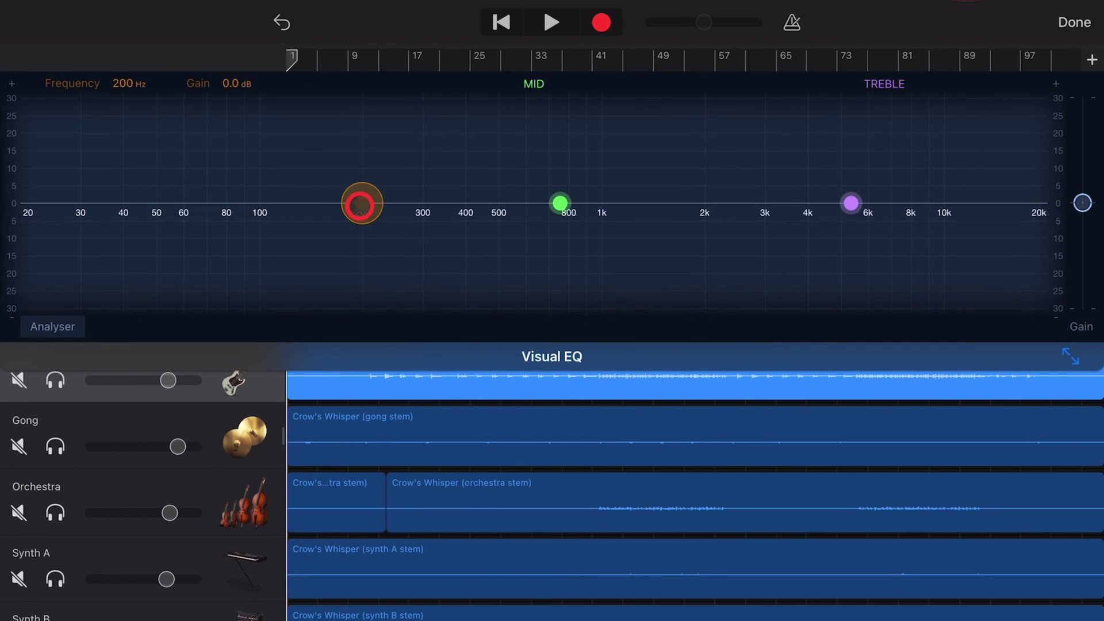
Cut the Bass node near 150 Hz, boost the Mid node near 1 kHz, and lift the Treble node slightly above 0 dB
drag(363, 203, 330, 215)
drag(561, 203, 599, 182)
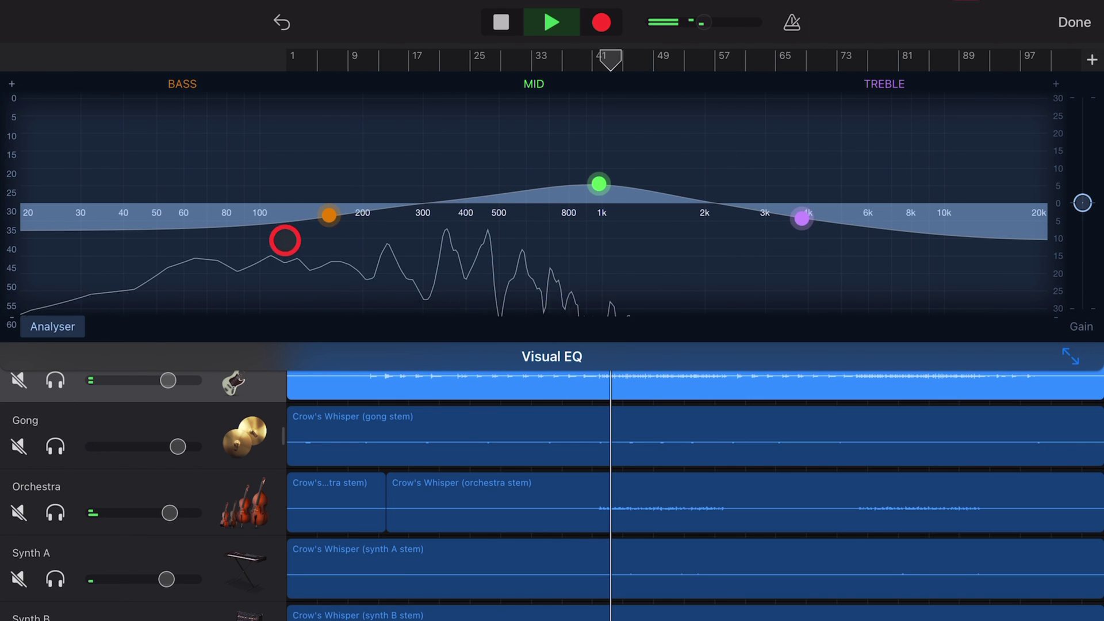
drag(329, 215, 316, 226)
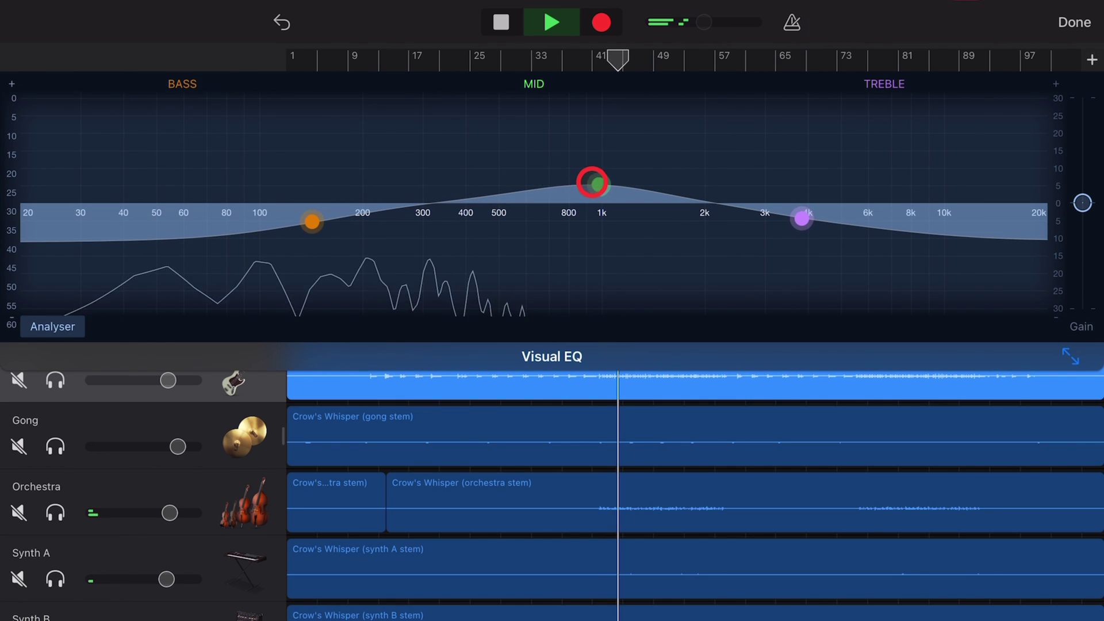
drag(599, 183, 613, 189)
drag(802, 219, 820, 189)
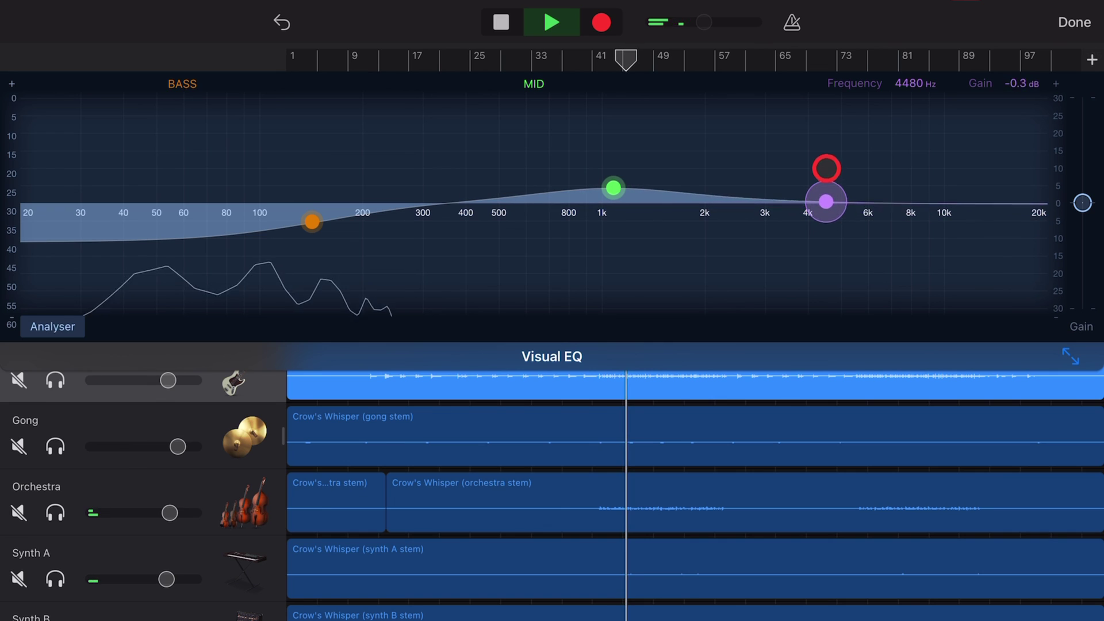